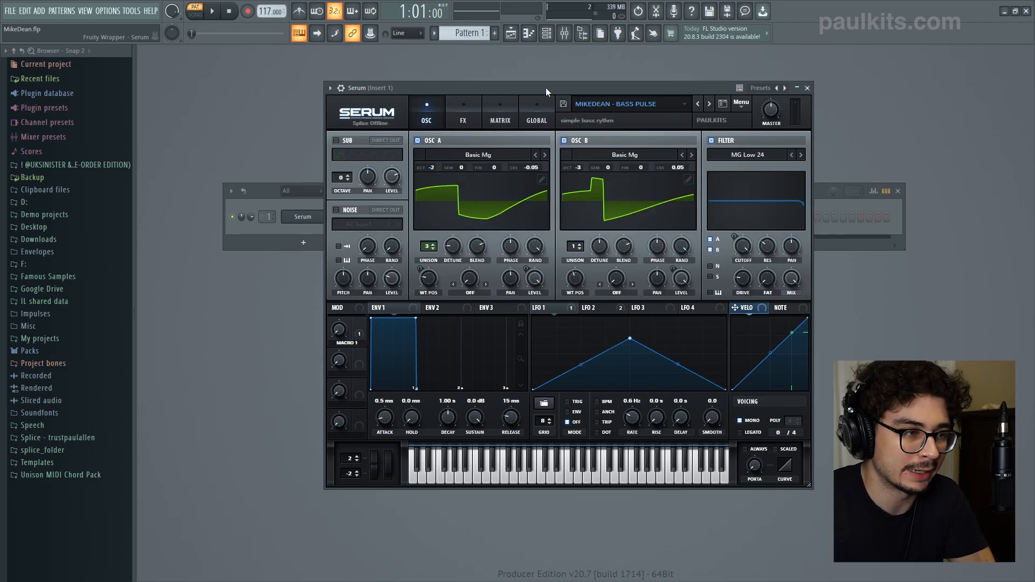
# Audition the MIKEDEAN presets, including Bass Pulse, Filtered Saw and Rhode
pyautogui.moveTo(550, 85); pyautogui.dragTo(533, 84)
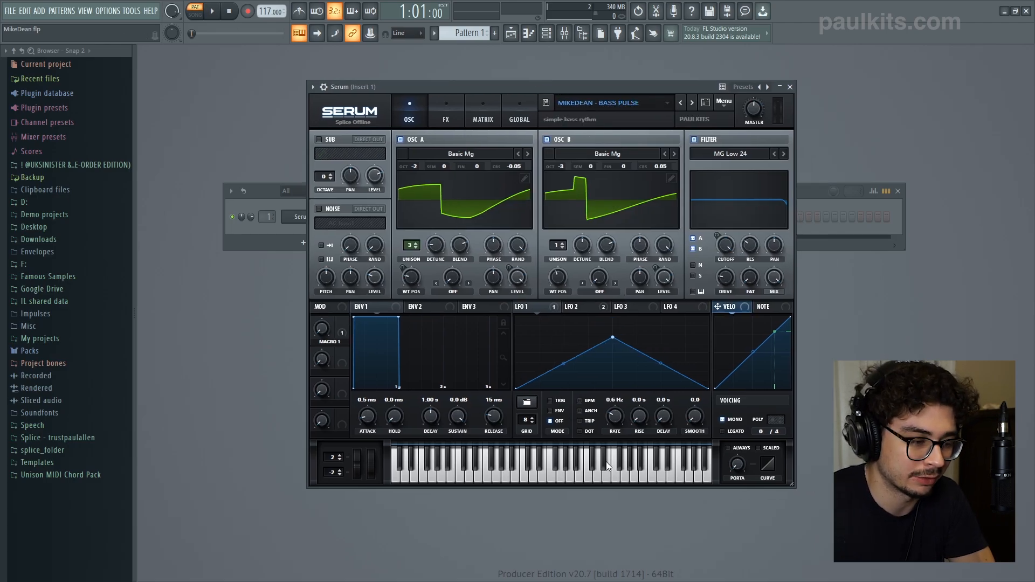
pyautogui.click(545, 480)
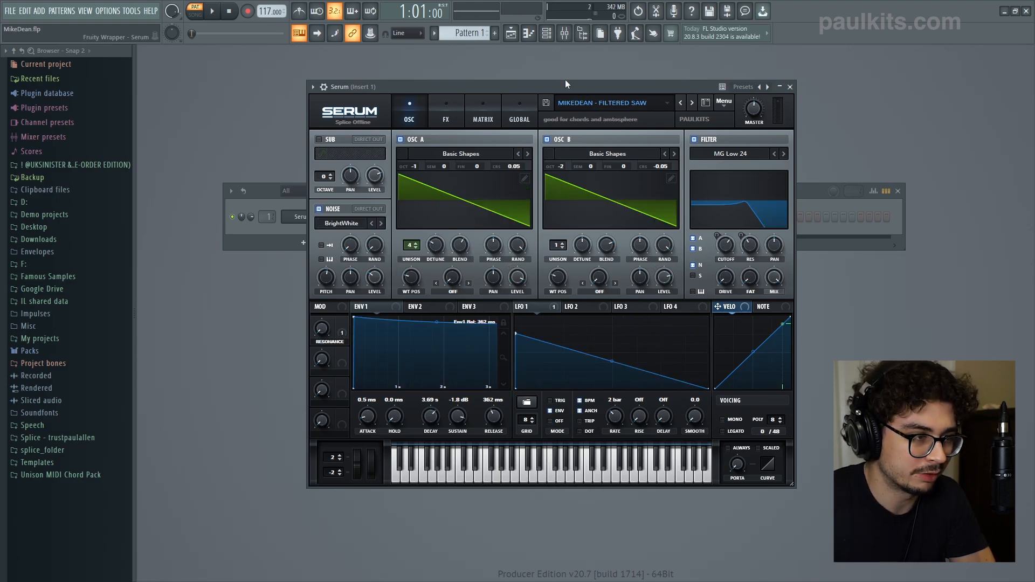
pyautogui.moveTo(428, 83); pyautogui.dragTo(405, 82)
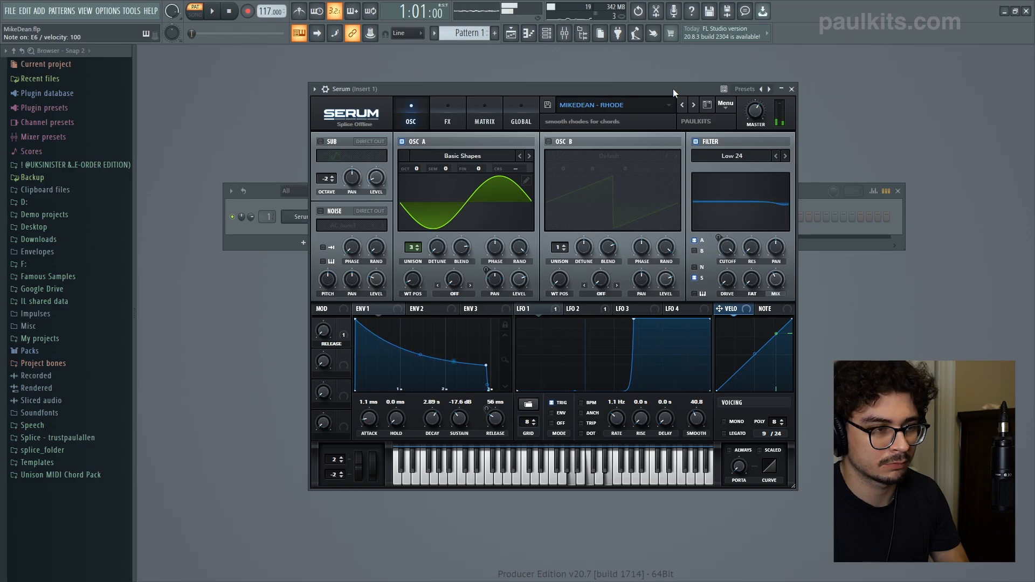
pyautogui.click(683, 106)
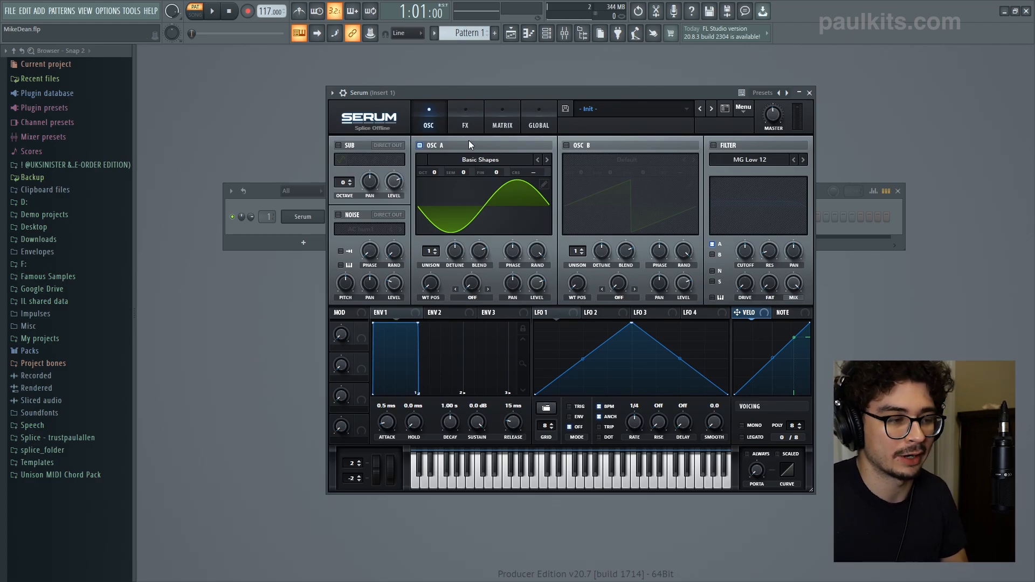
# Move oscillator A's Basic Shapes wavetable position to the saw wave and play test notes
pyautogui.moveTo(435, 276)
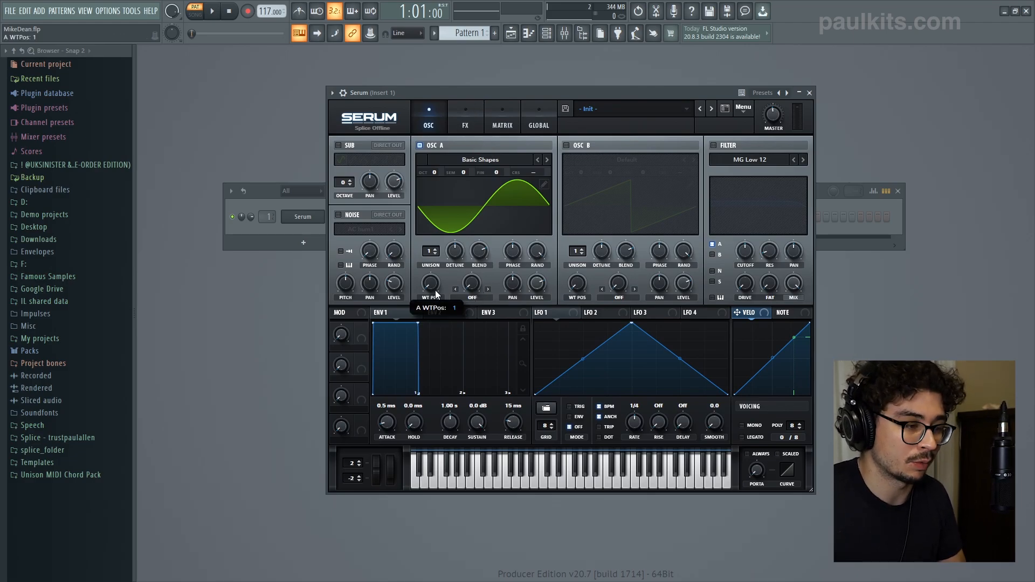
pyautogui.moveTo(434, 274)
pyautogui.mouseDown()
pyautogui.moveTo(437, 303)
pyautogui.moveTo(435, 263)
pyautogui.moveTo(436, 315)
pyautogui.moveTo(427, 264)
pyautogui.mouseUp()
pyautogui.press('n')
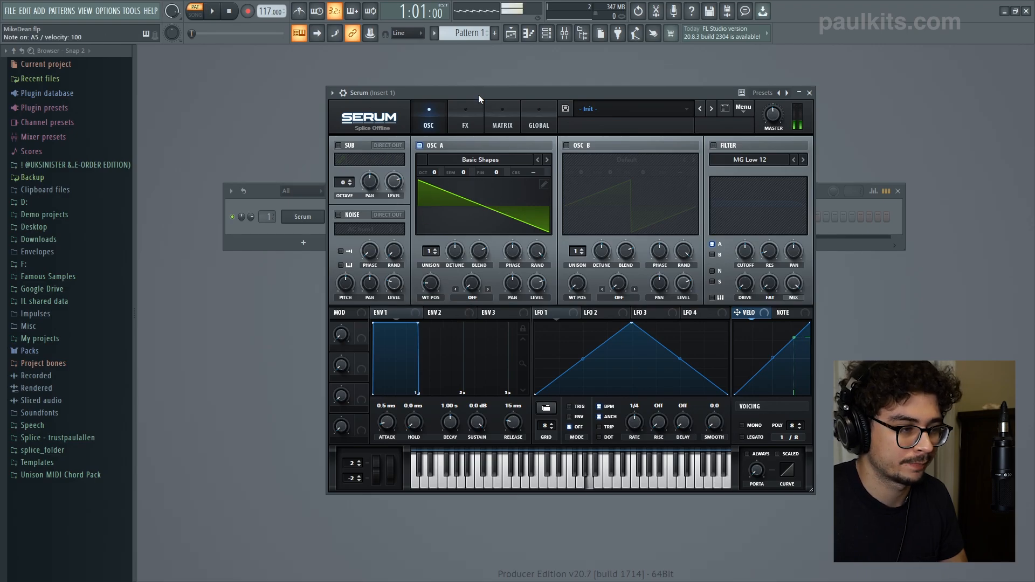
pyautogui.press('n')
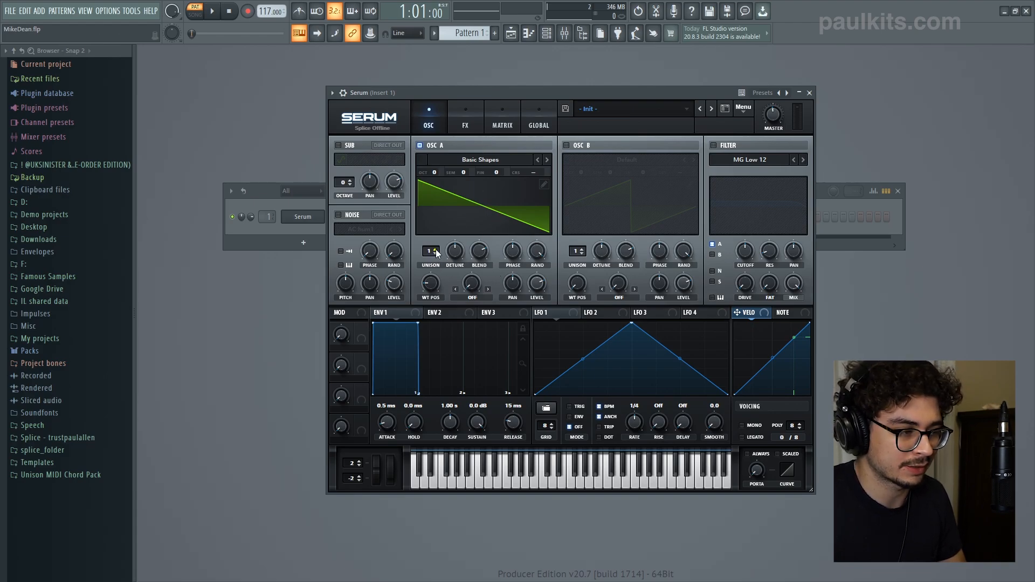
# Set oscillator A's unison to 8 voices and lower its unison detune
pyautogui.scroll(3, 437, 254)
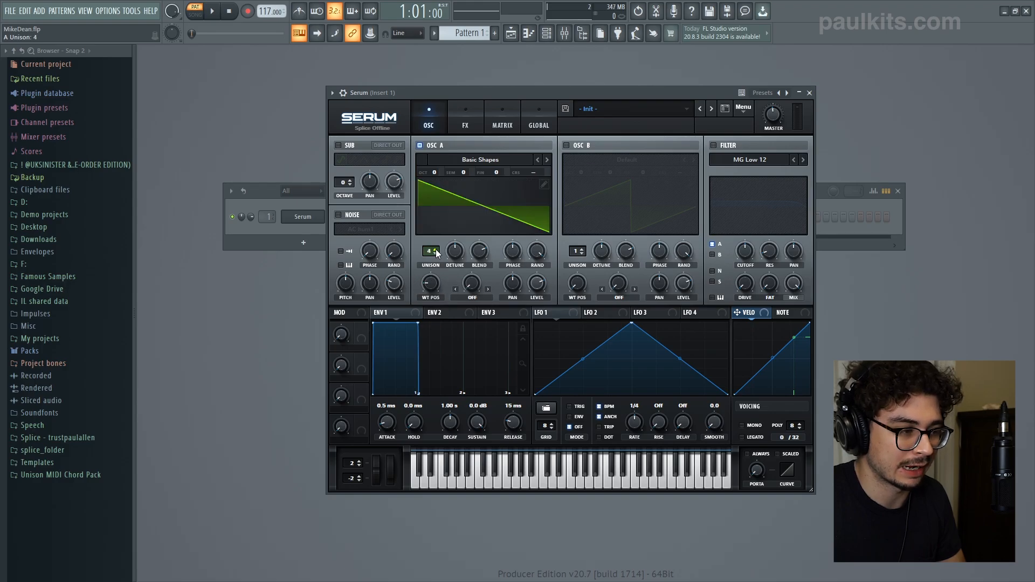
pyautogui.scroll(4, 437, 254)
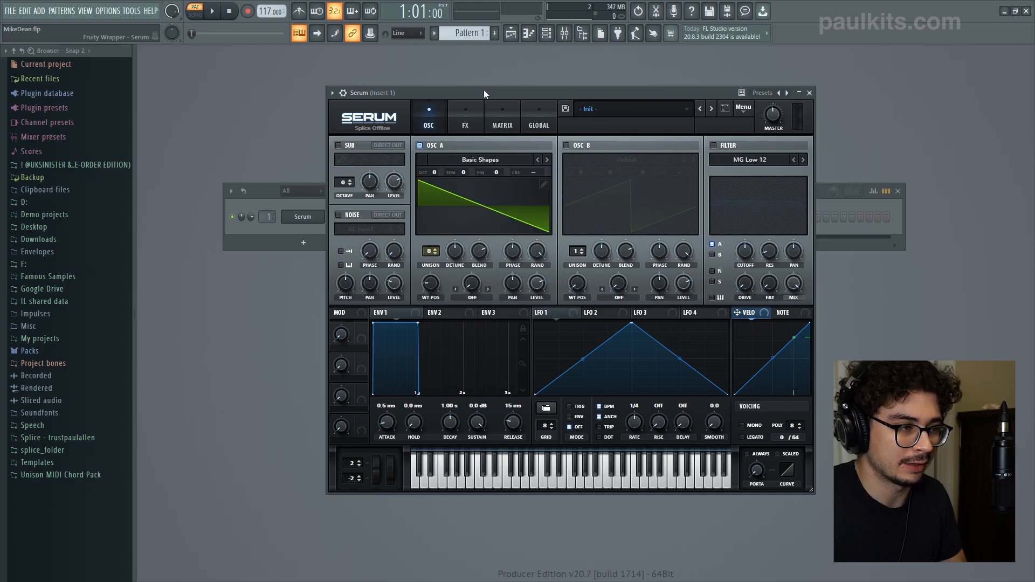
pyautogui.press('n')
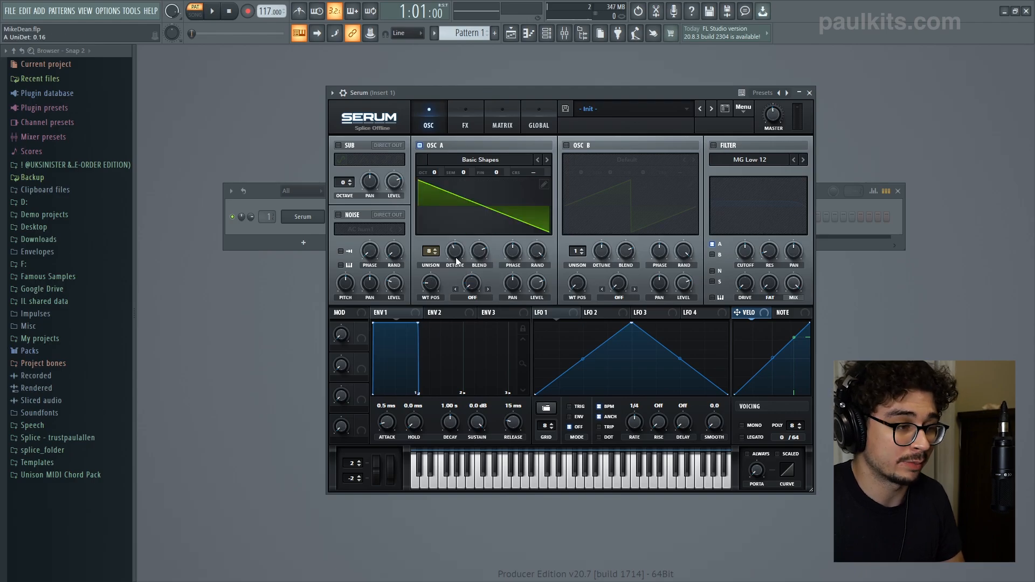
pyautogui.moveTo(455, 257)
pyautogui.mouseDown()
pyautogui.moveTo(453, 276)
pyautogui.moveTo(456, 265)
pyautogui.mouseUp()
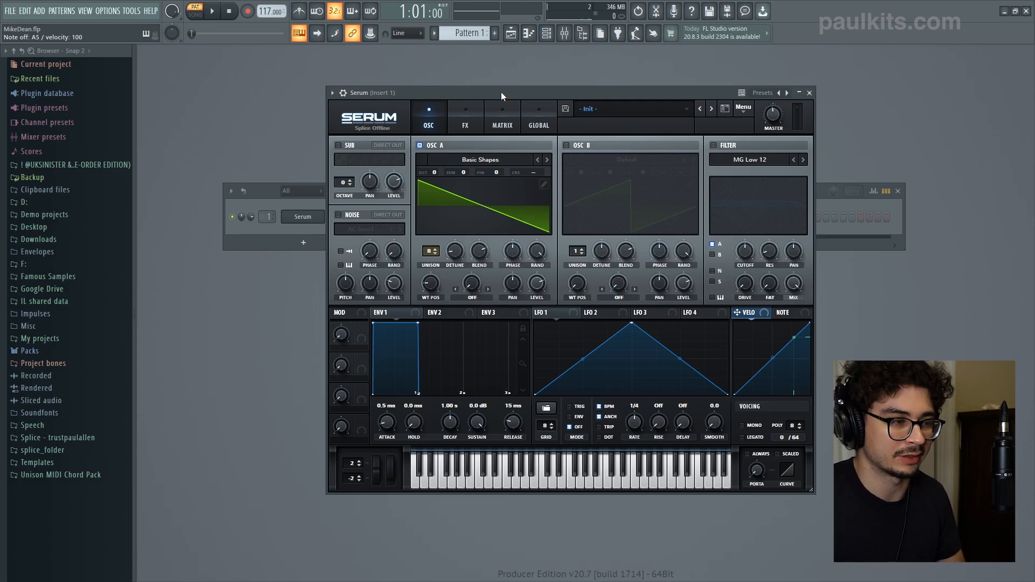
# Set oscillator A's random phase to 0% and play test notes
pyautogui.moveTo(501, 92); pyautogui.dragTo(463, 91)
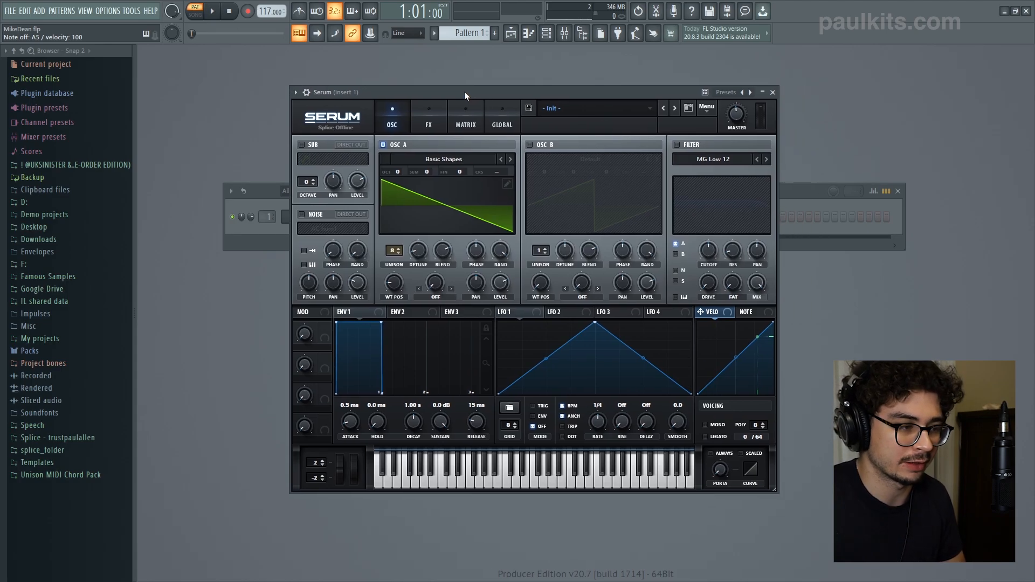
pyautogui.click(507, 253)
pyautogui.moveTo(506, 253)
pyautogui.mouseDown()
pyautogui.moveTo(506, 261)
pyautogui.moveTo(510, 231)
pyautogui.moveTo(502, 277)
pyautogui.mouseUp()
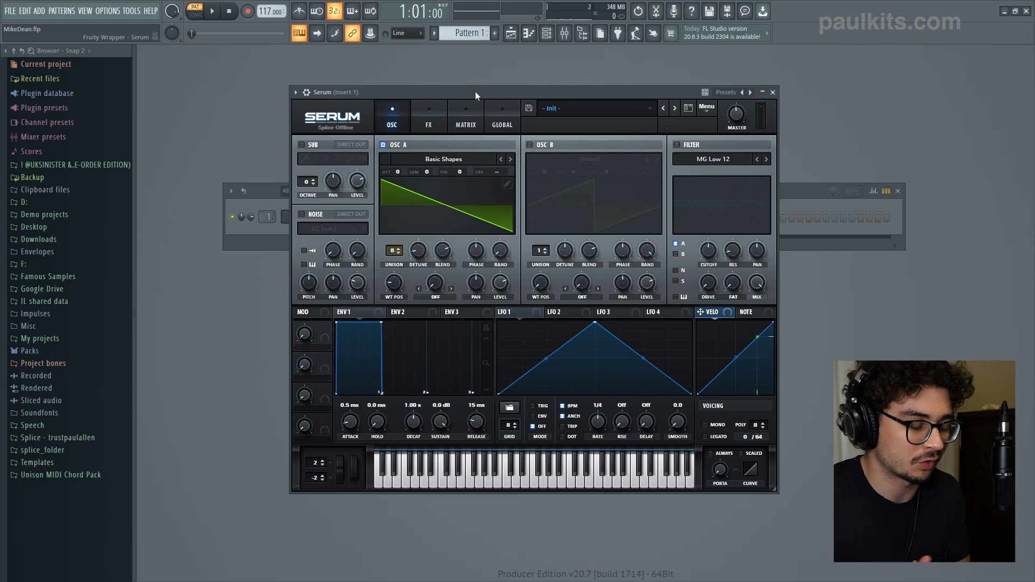
pyautogui.moveTo(474, 91); pyautogui.dragTo(502, 92)
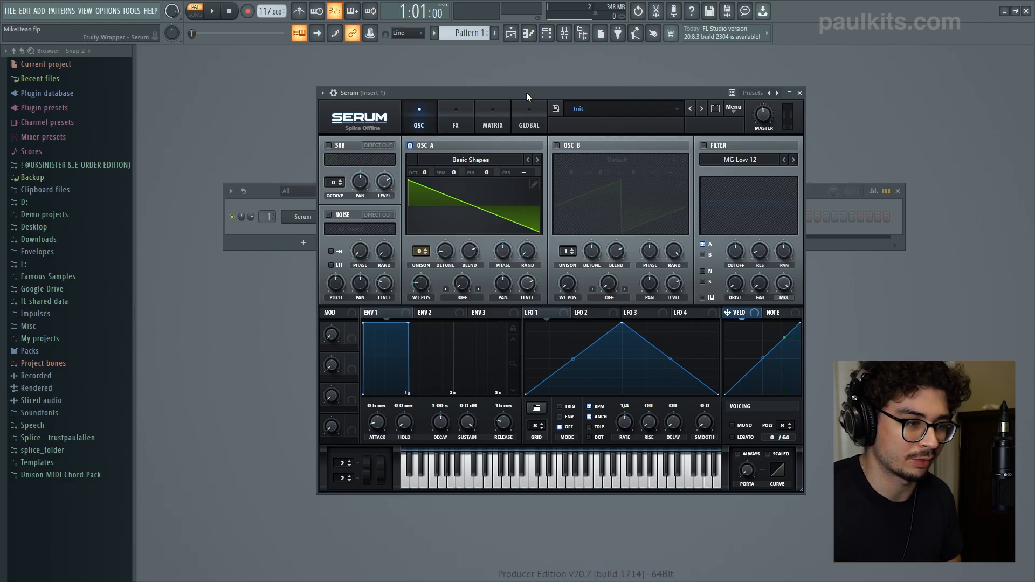
pyautogui.press('c')
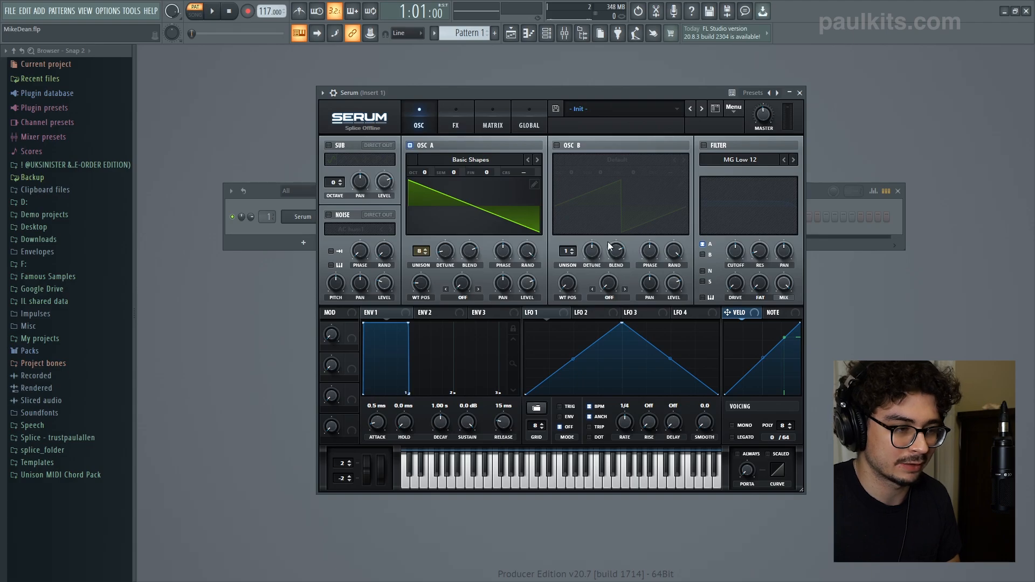
pyautogui.press('c')
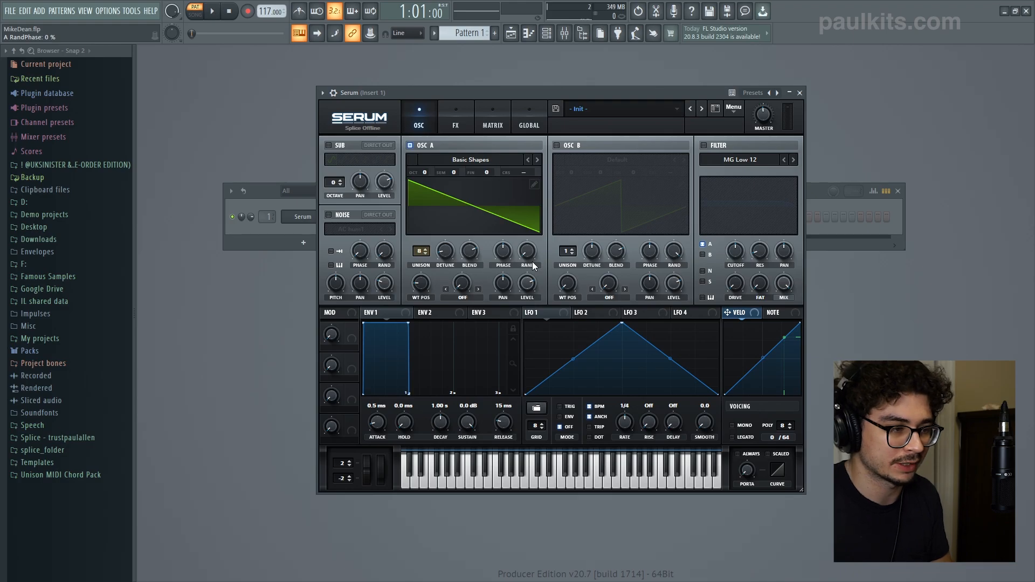
# Enable oscillator B, load the Basic Shapes wavetable and move its wavetable position to the saw wave
pyautogui.moveTo(587, 93); pyautogui.dragTo(607, 98)
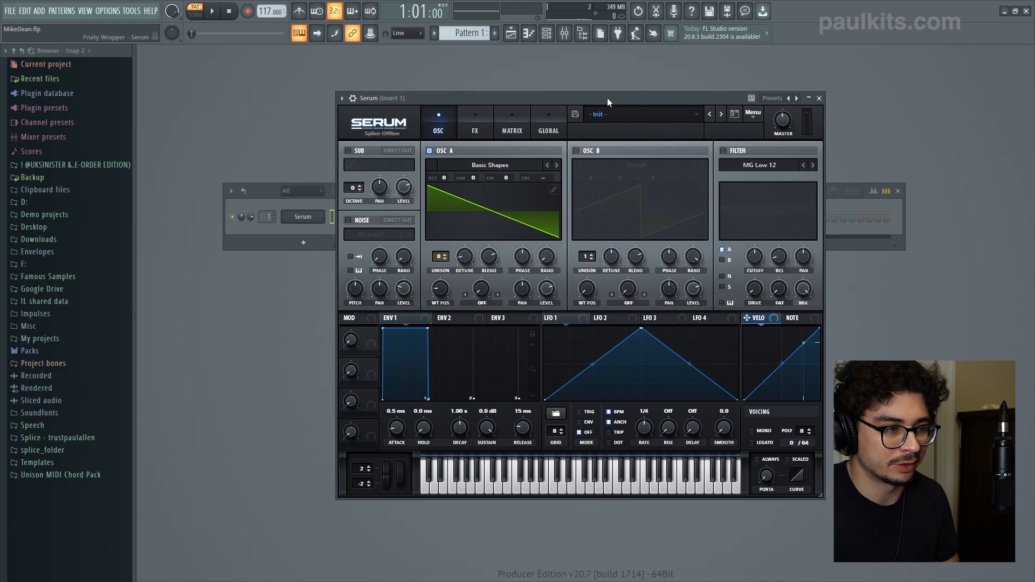
pyautogui.click(575, 151)
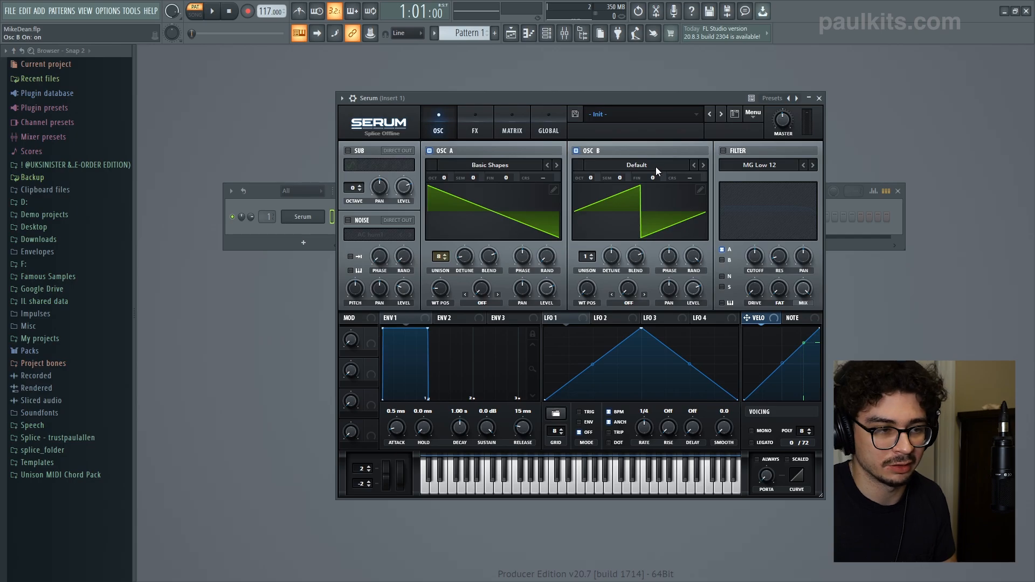
pyautogui.click(703, 166)
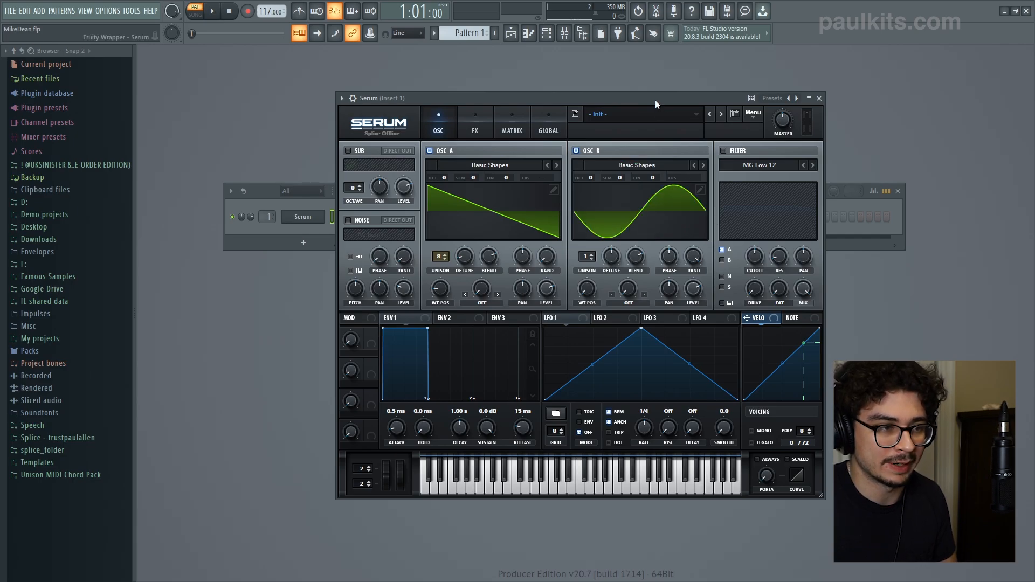
pyautogui.moveTo(652, 97); pyautogui.dragTo(691, 96)
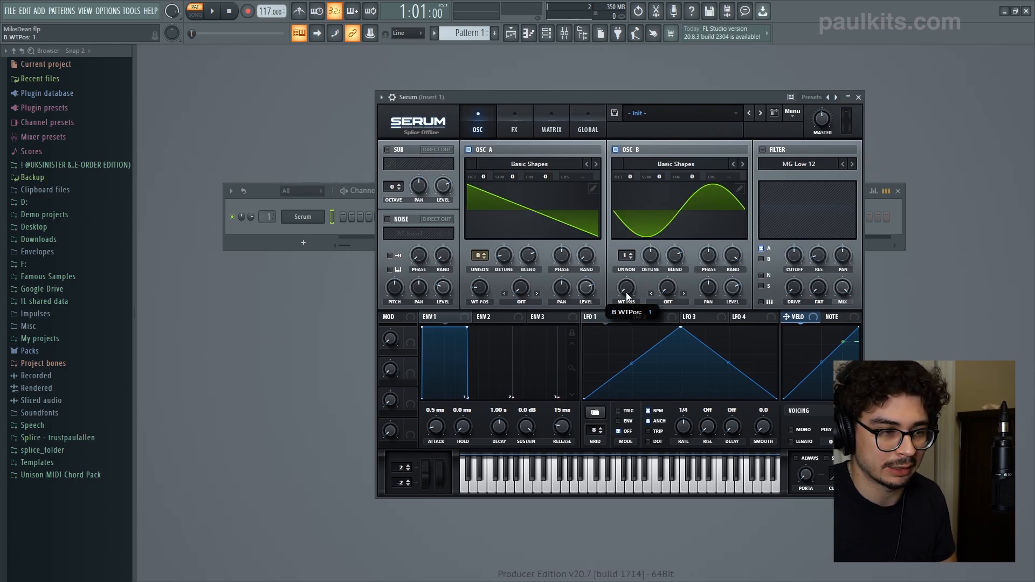
pyautogui.moveTo(626, 288); pyautogui.dragTo(626, 278)
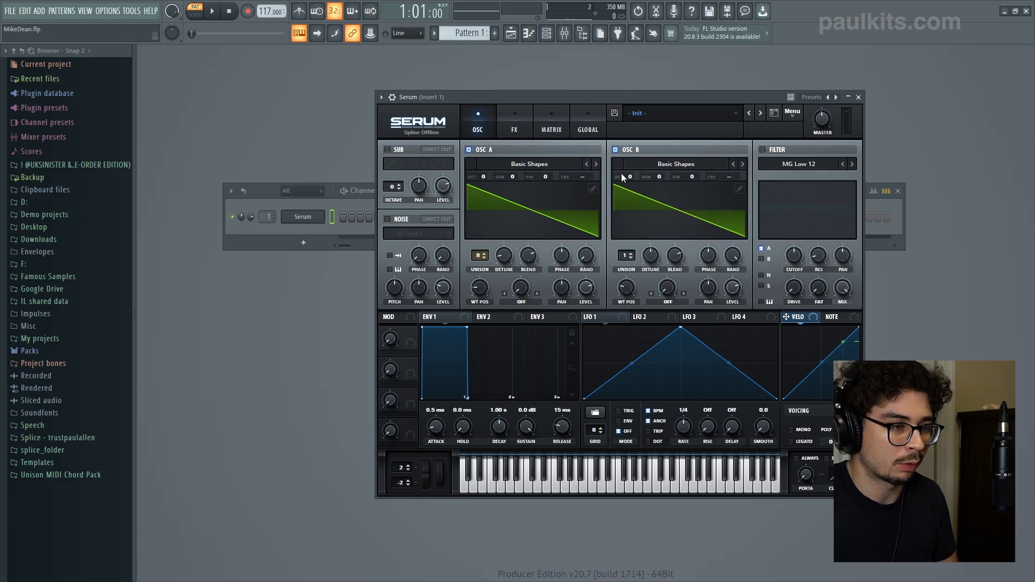
# Set oscillator B's octave to -3 and its unison to 8 voices
pyautogui.moveTo(633, 180); pyautogui.dragTo(635, 192)
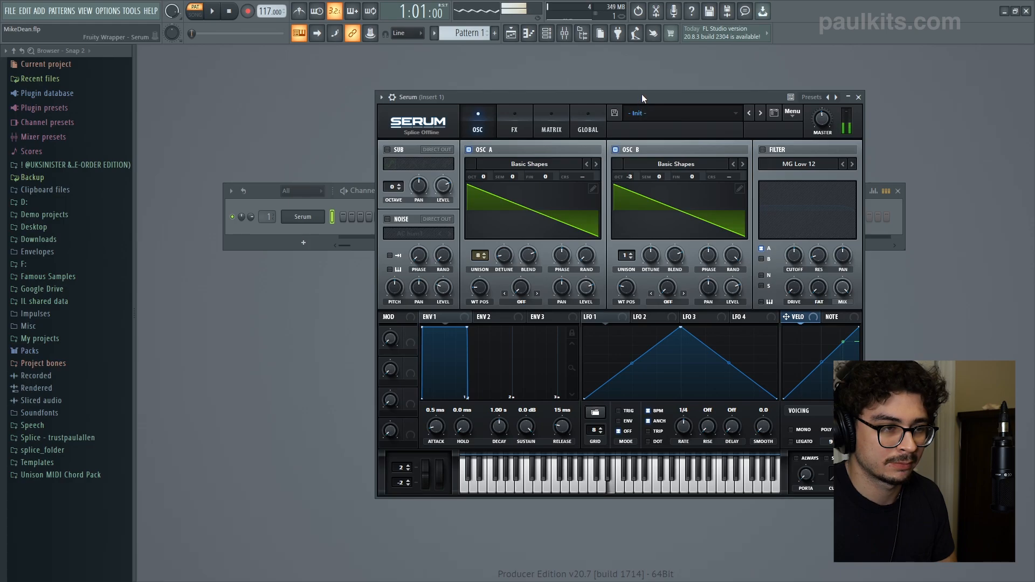
pyautogui.moveTo(642, 94); pyautogui.dragTo(571, 89)
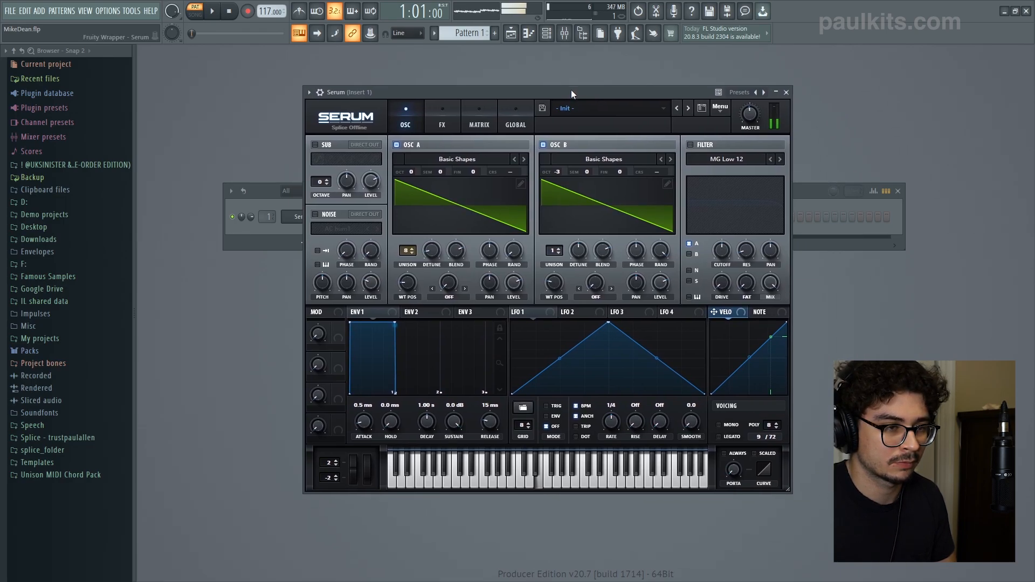
pyautogui.click(560, 249)
pyautogui.click(560, 250)
pyautogui.click(559, 250)
pyautogui.click(559, 249)
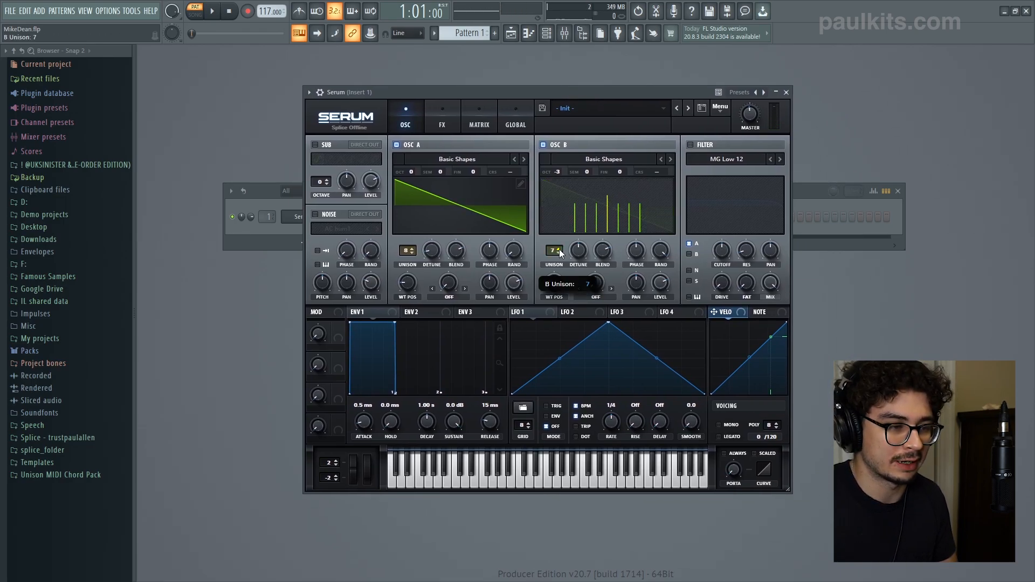
pyautogui.click(559, 249)
pyautogui.click(559, 249)
pyautogui.click(559, 249)
# Lower oscillator B's unison detune to about 0.01 and adjust its random phase while testing the sound
pyautogui.moveTo(580, 251)
pyautogui.mouseDown()
pyautogui.moveTo(564, 283)
pyautogui.moveTo(576, 257)
pyautogui.mouseUp()
pyautogui.click(577, 254)
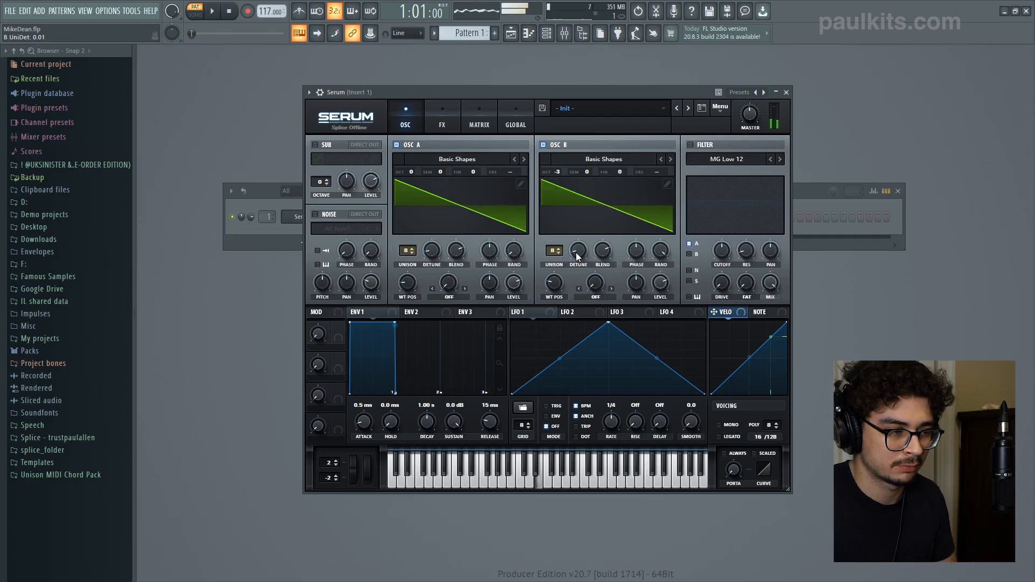
pyautogui.click(576, 254)
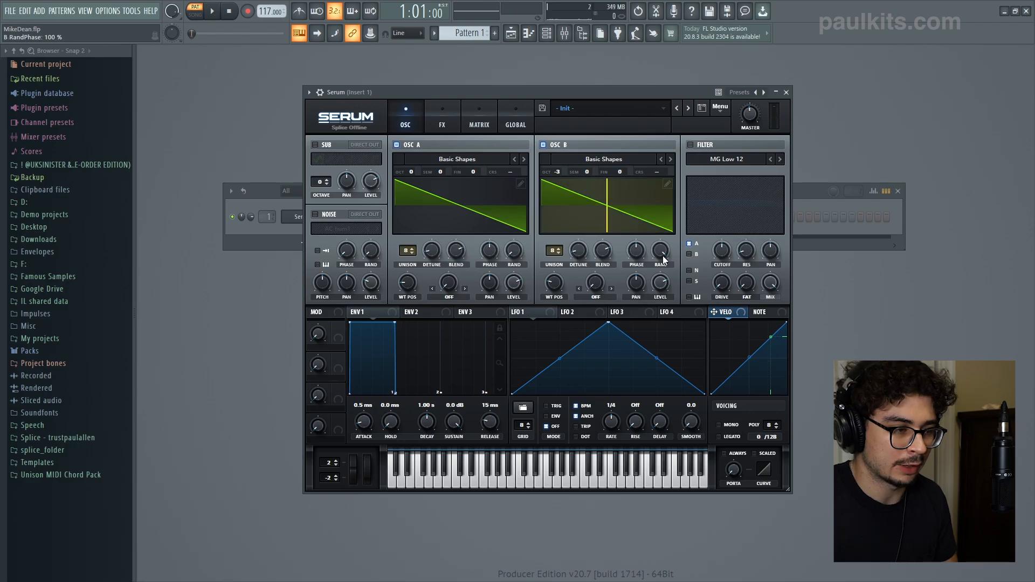
pyautogui.moveTo(664, 256); pyautogui.dragTo(669, 256)
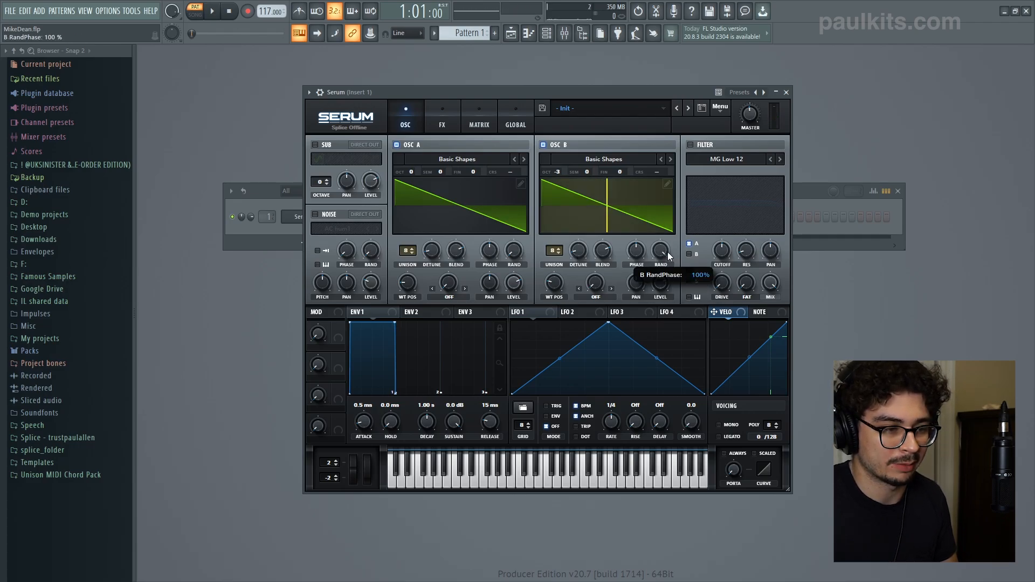
pyautogui.moveTo(607, 95); pyautogui.dragTo(614, 119)
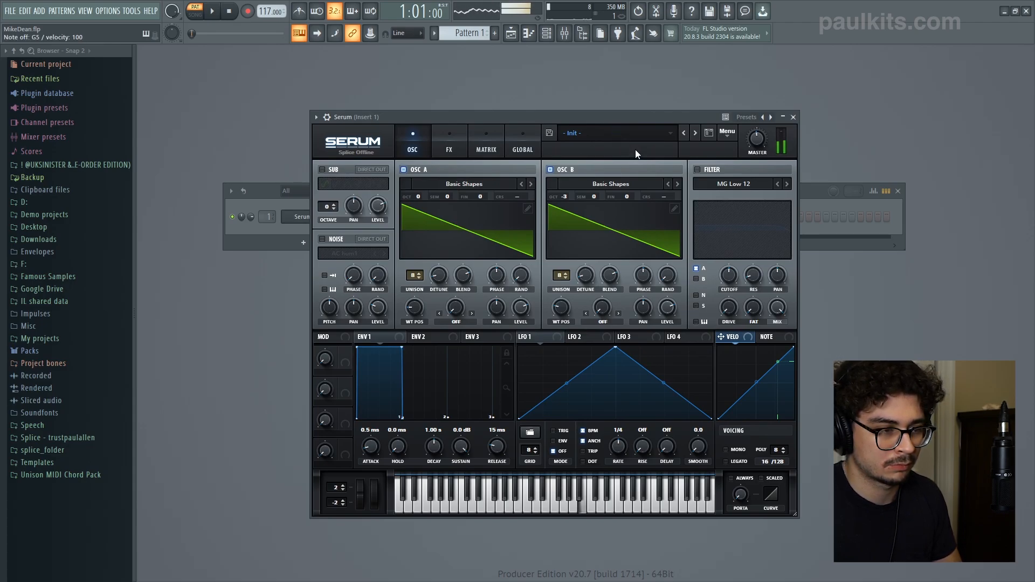
pyautogui.moveTo(581, 114); pyautogui.dragTo(579, 84)
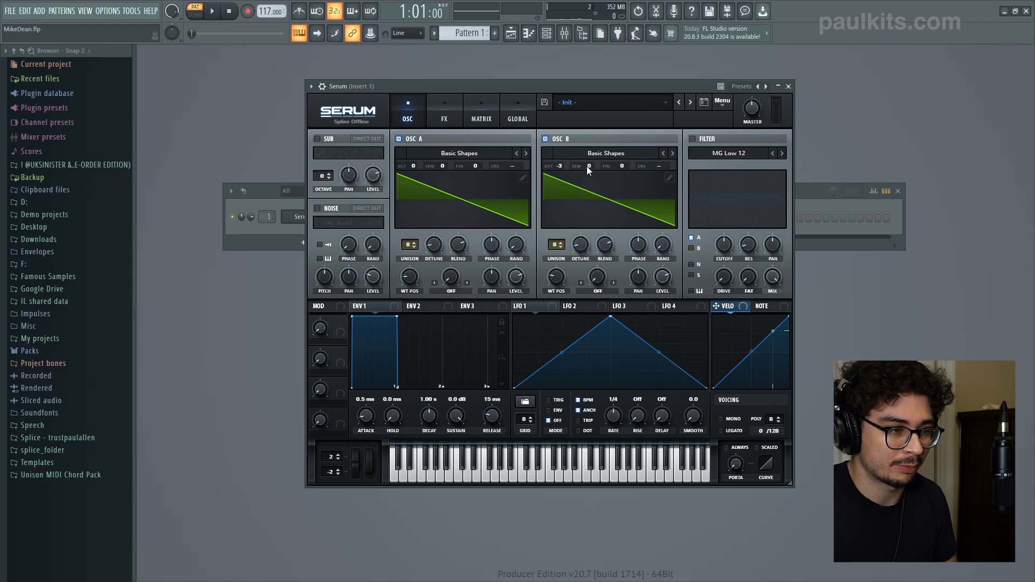
# Raise oscillator B by +5 semitones and play test notes
pyautogui.moveTo(587, 166); pyautogui.dragTo(599, 152)
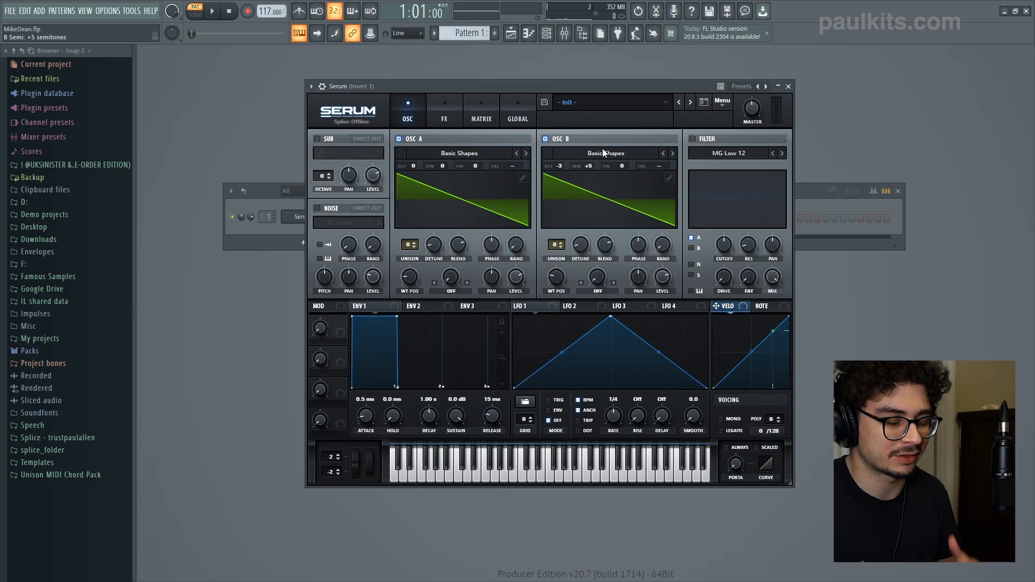
pyautogui.press('n')
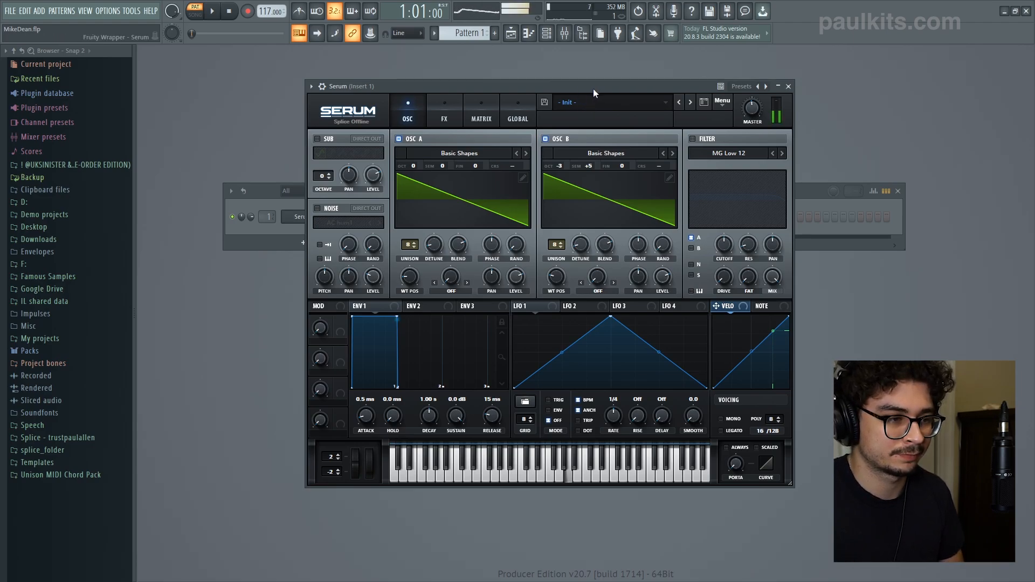
pyautogui.press(',')
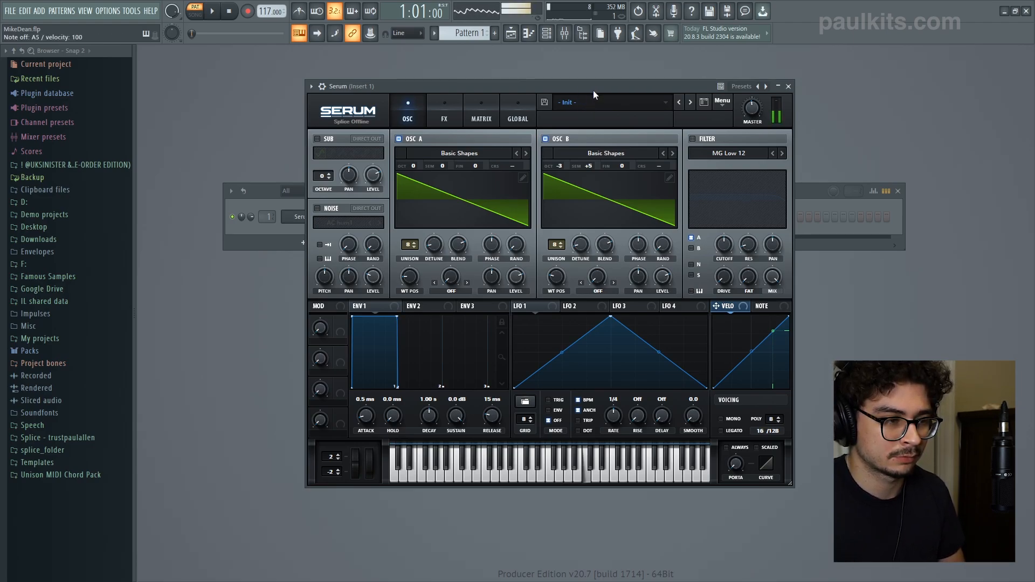
pyautogui.press('/')
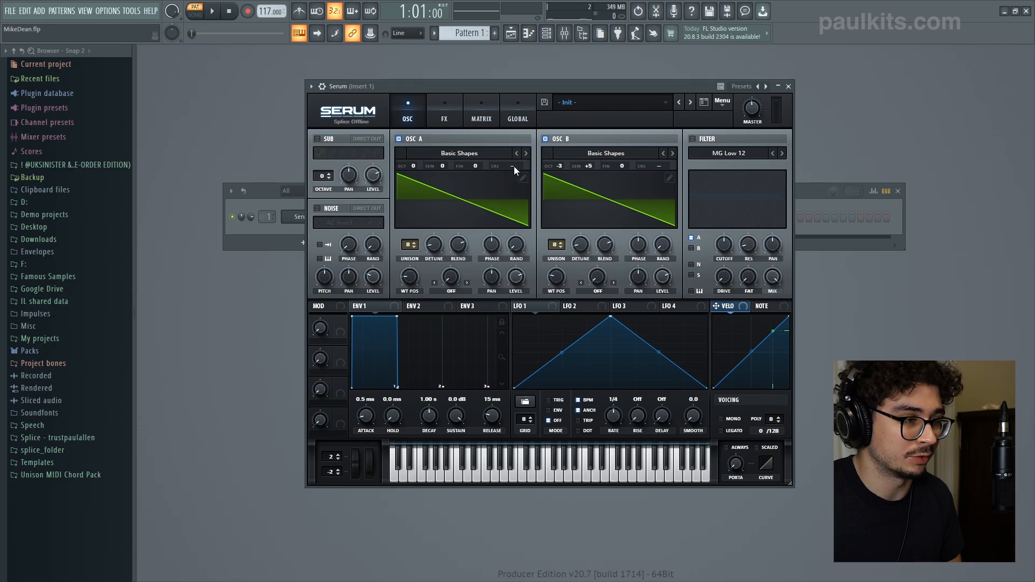
# Set oscillator A's coarse pitch to 0.05
pyautogui.scroll(-1, 518, 165)
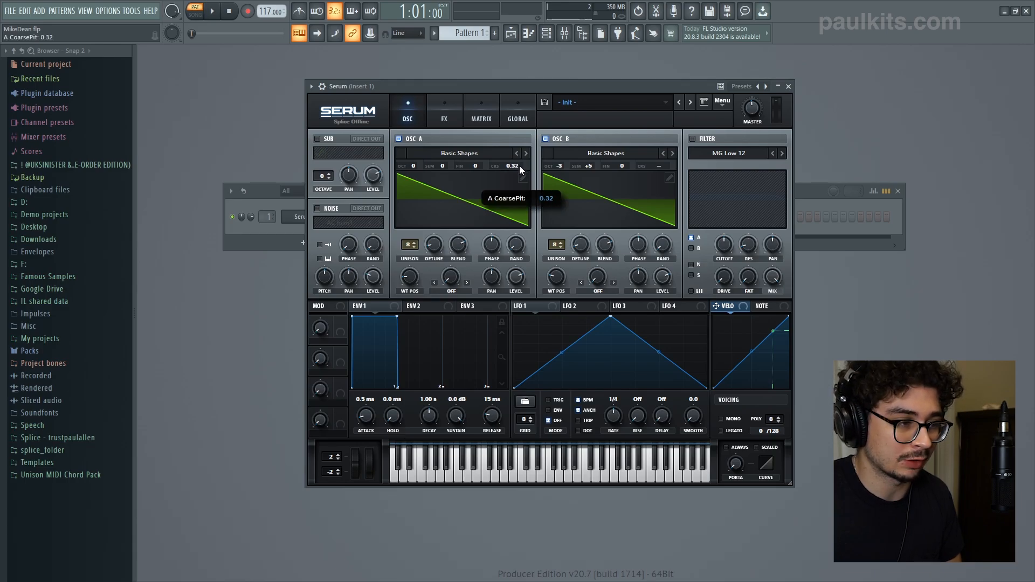
pyautogui.scroll(2, 519, 166)
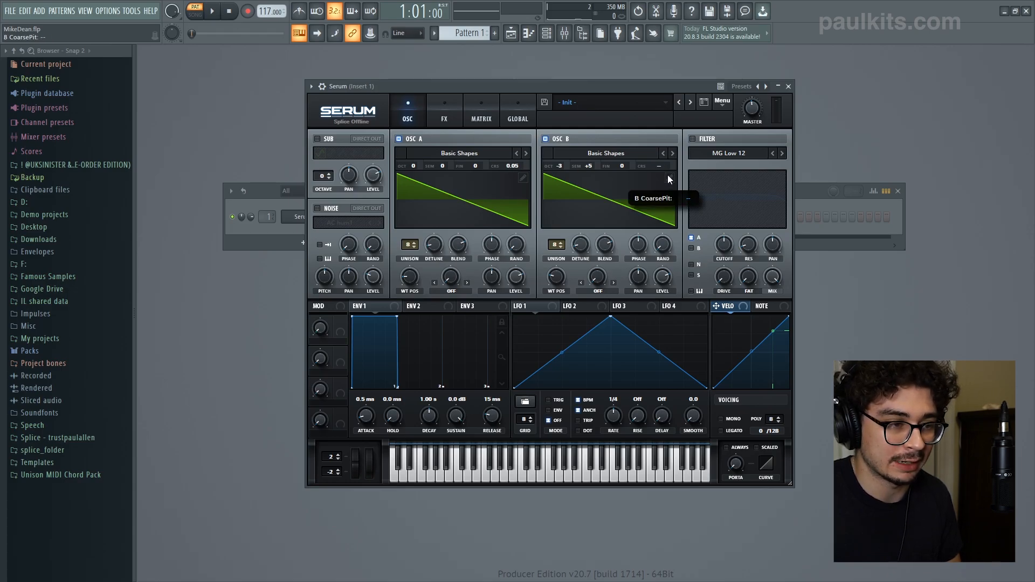
# Set oscillator B's coarse pitch to -0.05 and oscillator A's unison detune to 0.05
pyautogui.scroll(-1, 668, 177)
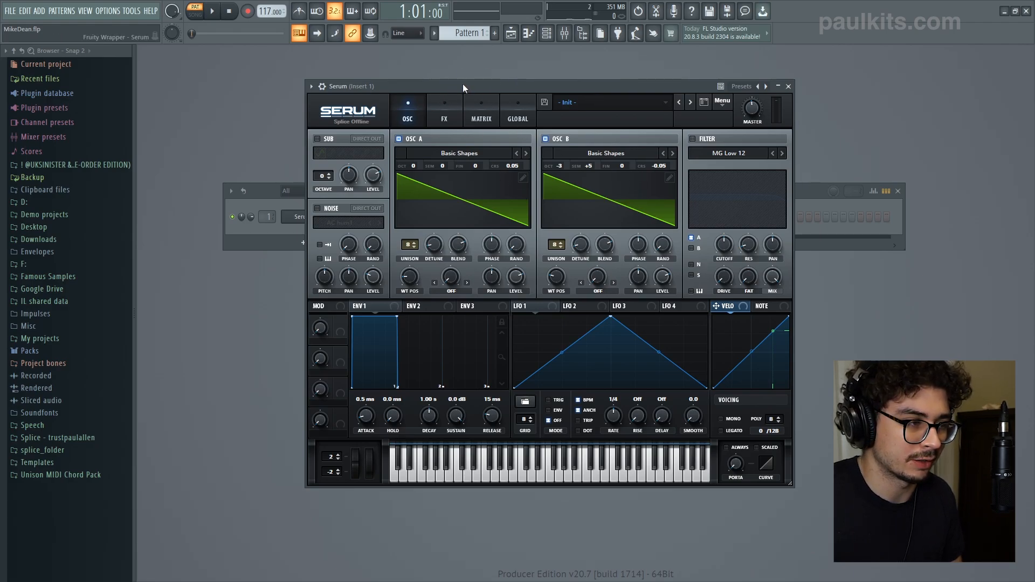
pyautogui.click(435, 244)
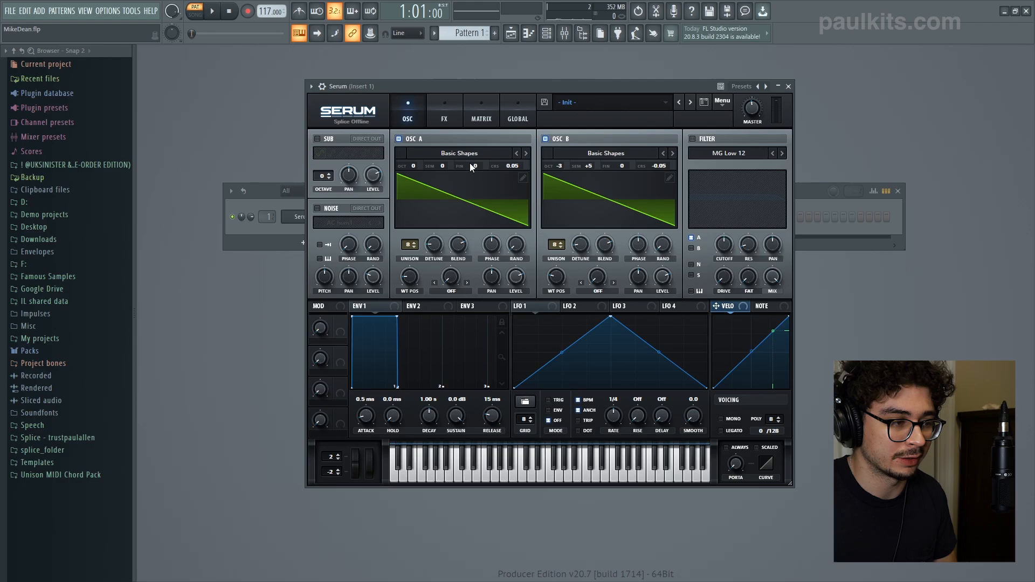
pyautogui.click(433, 248)
pyautogui.moveTo(433, 248); pyautogui.dragTo(435, 245)
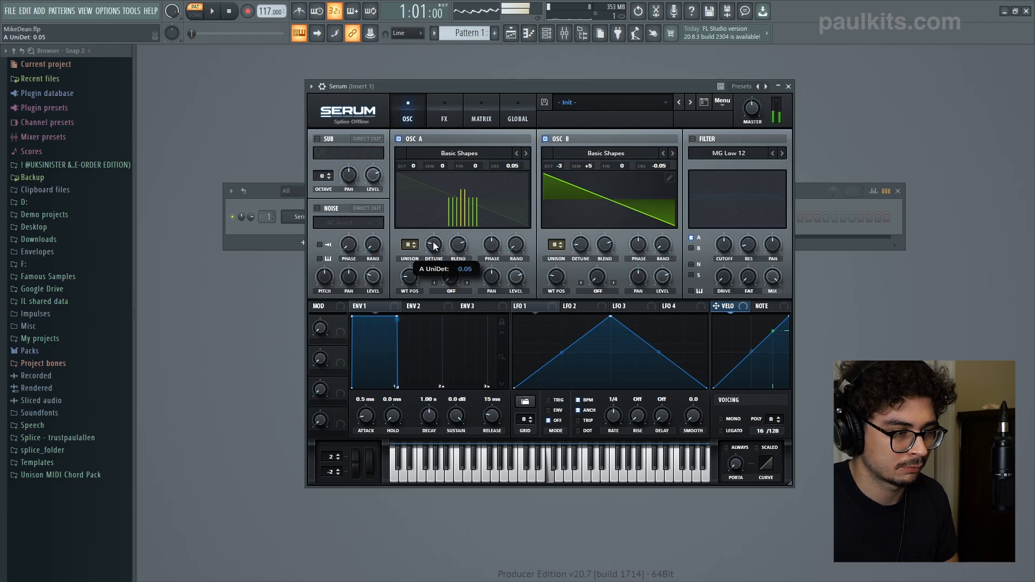
pyautogui.click(580, 245)
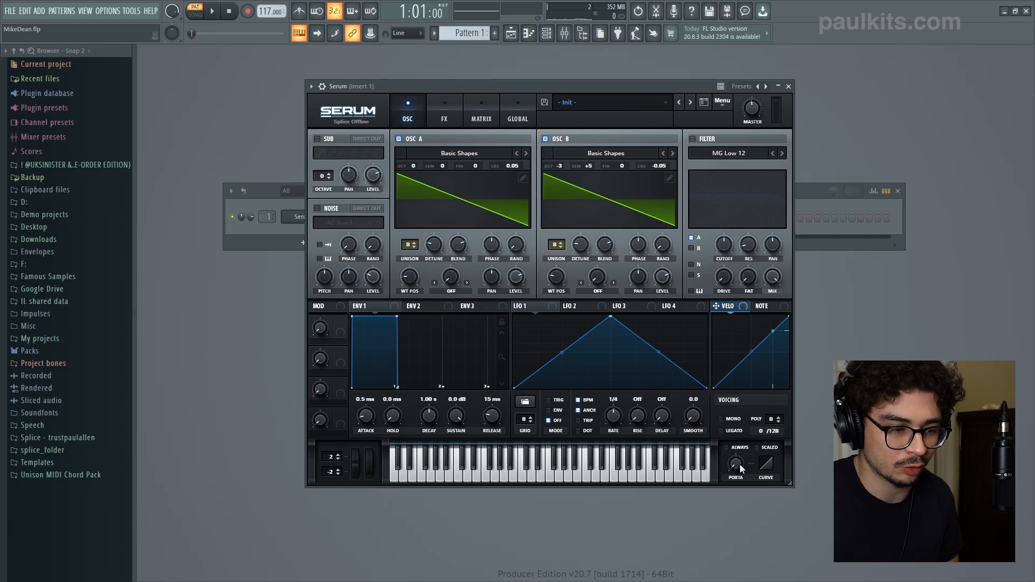
# Set the synth's voicing to mono with portamento always on, and test the sound
pyautogui.click(721, 420)
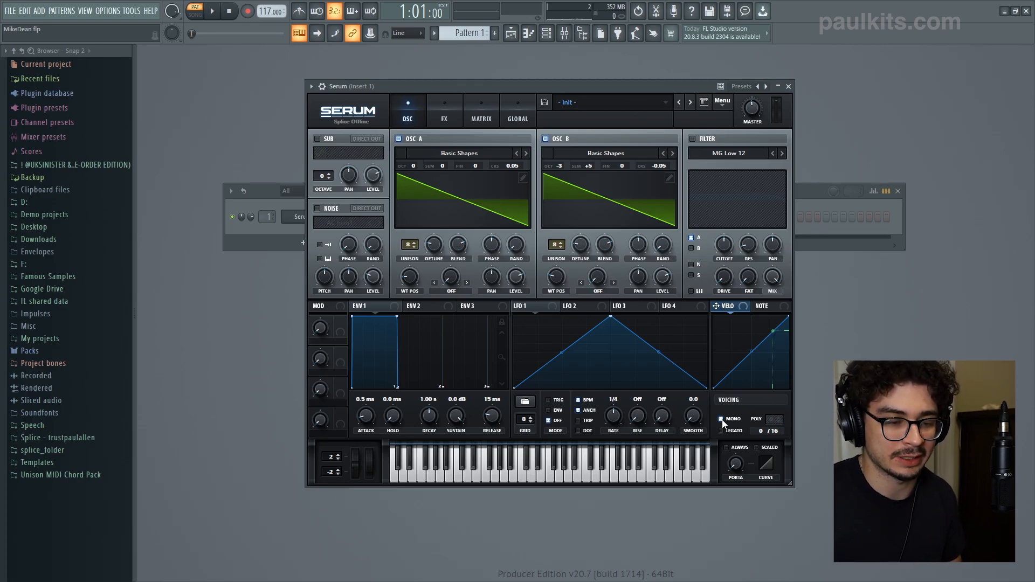
pyautogui.click(743, 448)
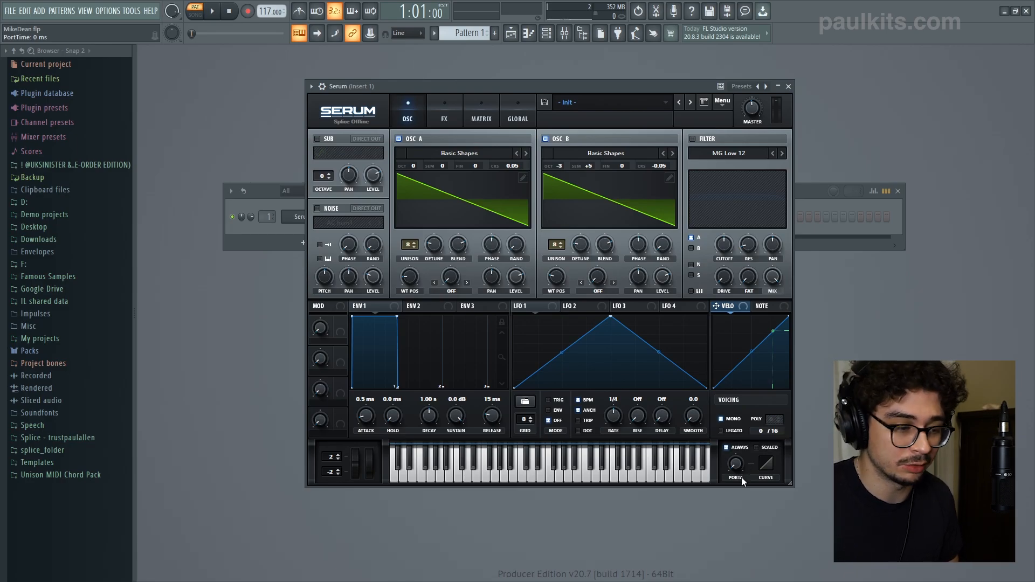
pyautogui.moveTo(742, 473)
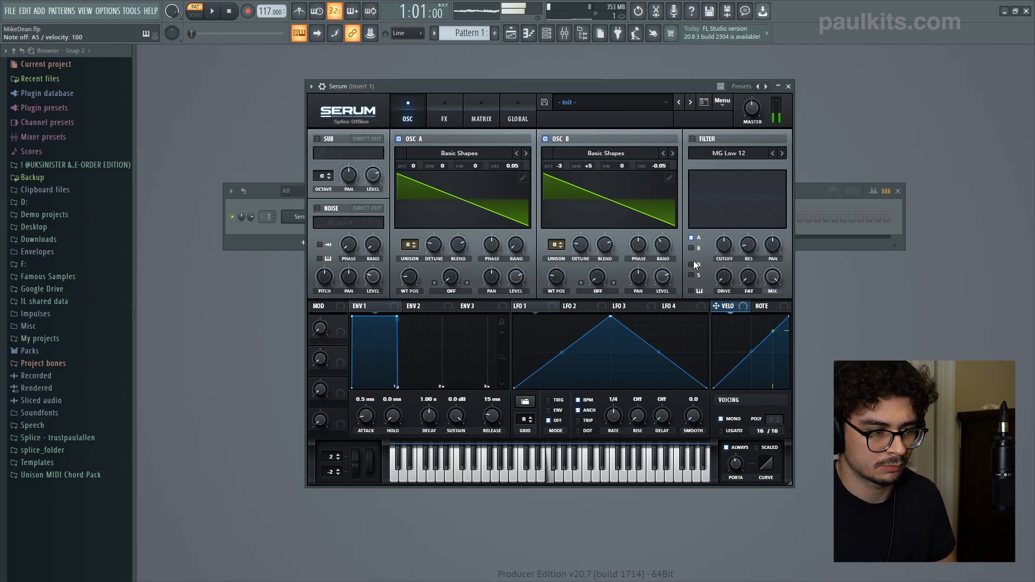
pyautogui.moveTo(449, 80); pyautogui.dragTo(457, 93)
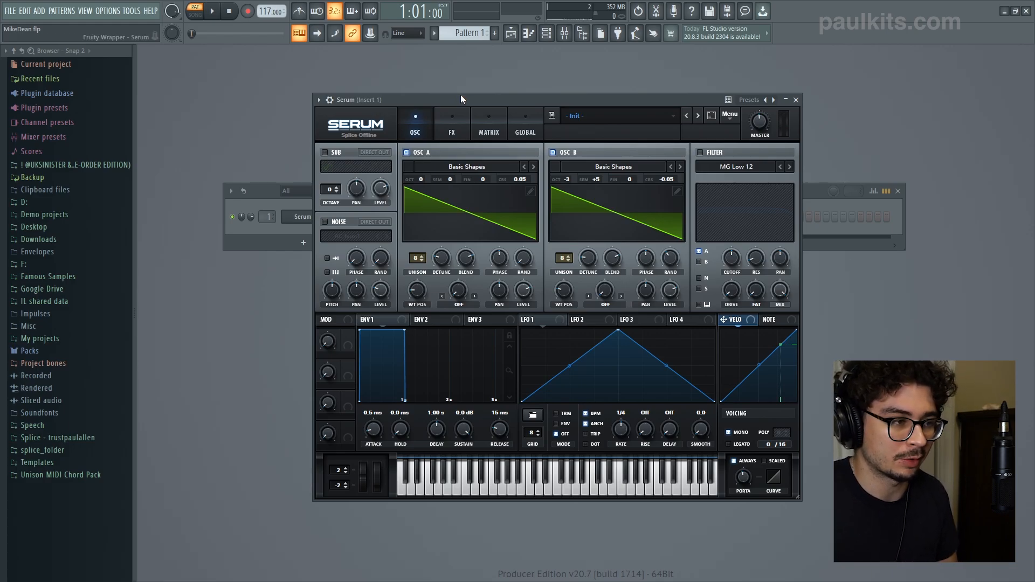
pyautogui.moveTo(461, 95); pyautogui.dragTo(429, 79)
# Enable the filter with the MG Low 6 type and set a high cutoff that gently rolls off the highs while playing notes
pyautogui.click(668, 137)
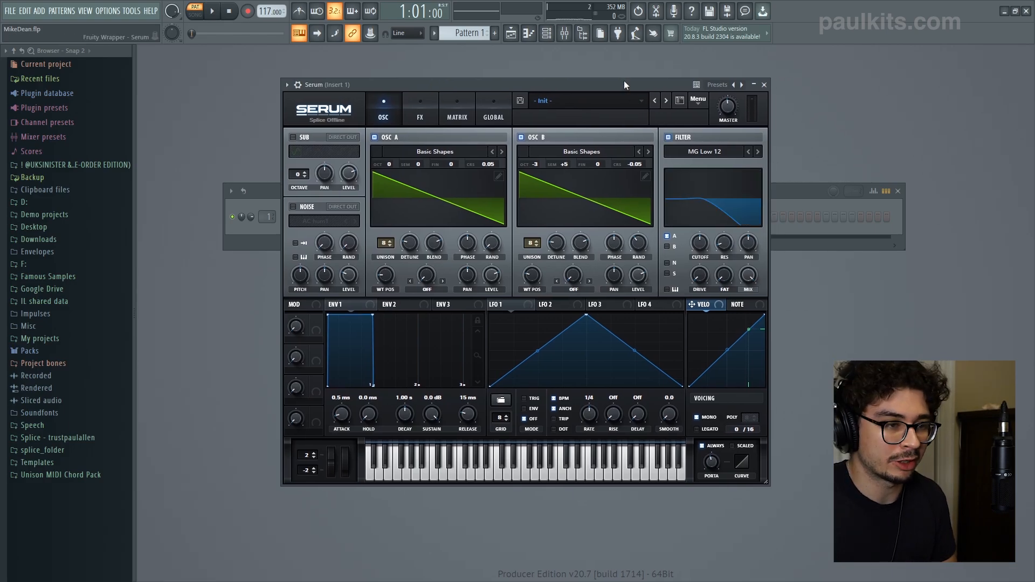
pyautogui.click(748, 153)
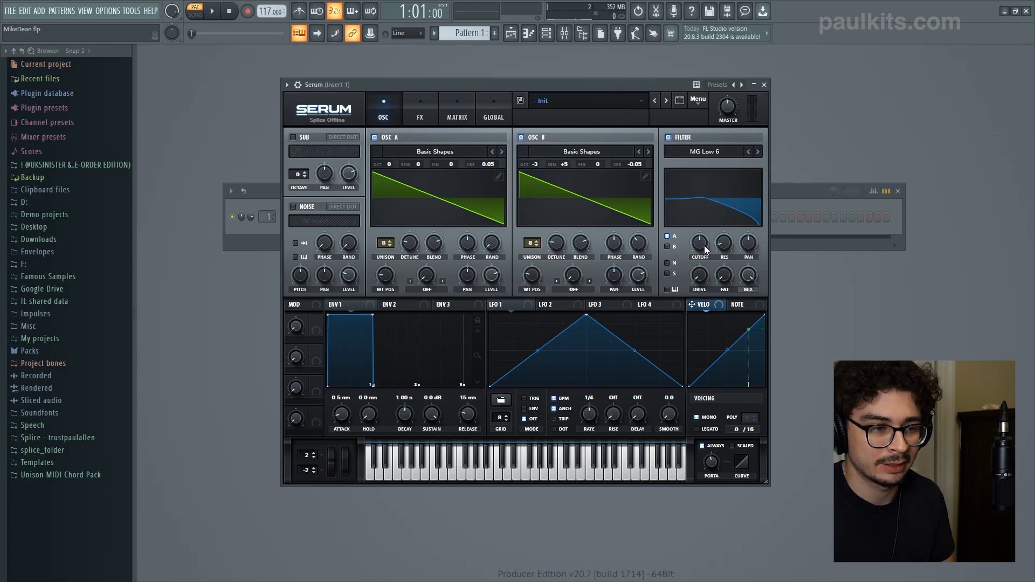
pyautogui.moveTo(705, 245); pyautogui.dragTo(704, 197)
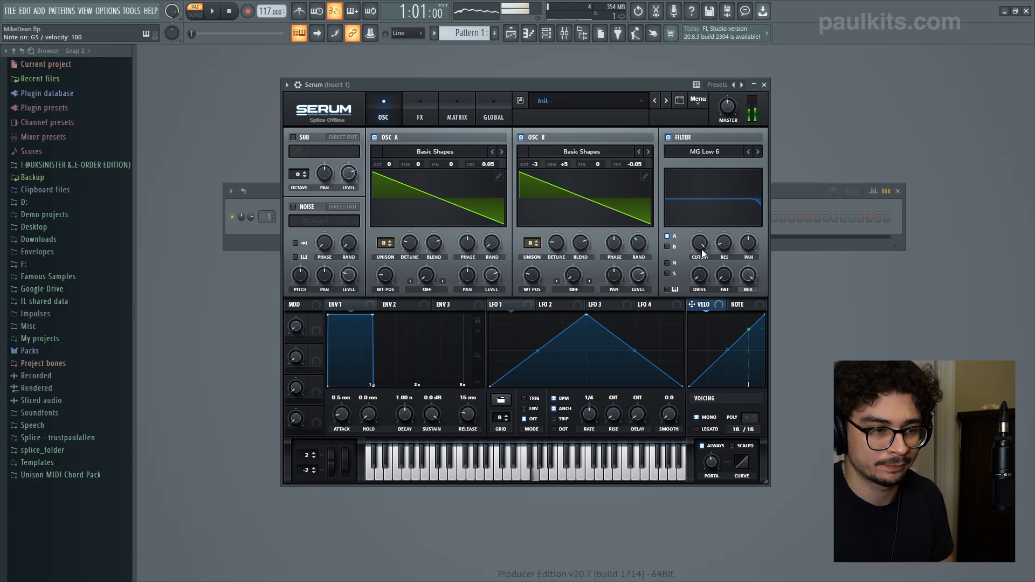
pyautogui.moveTo(701, 249); pyautogui.dragTo(704, 275)
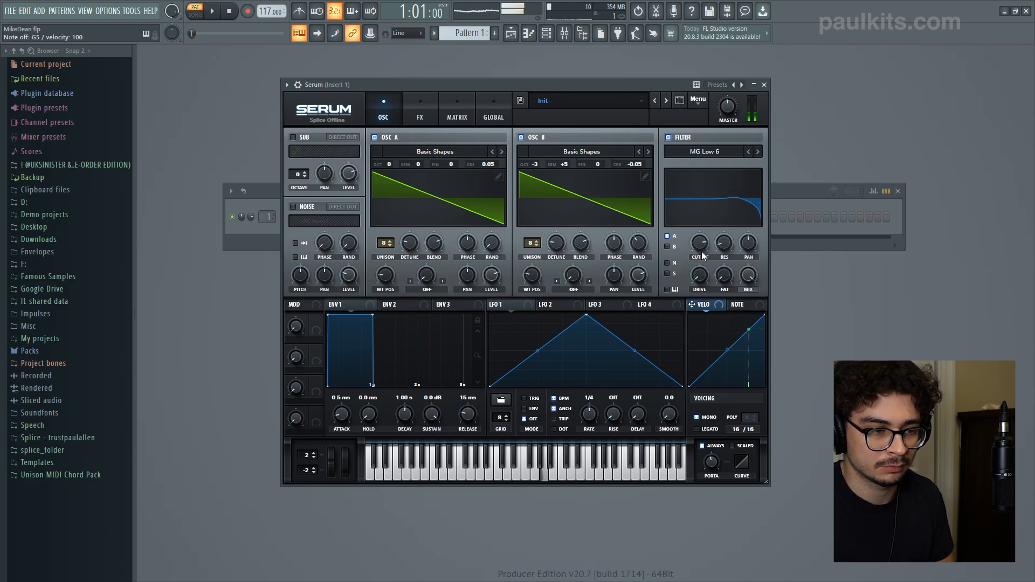
pyautogui.click(702, 253)
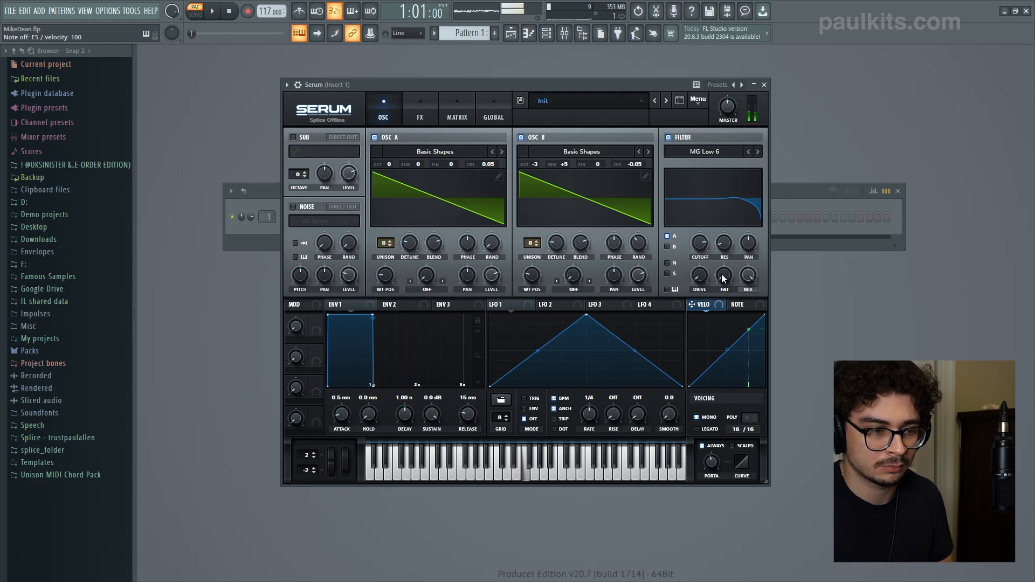
pyautogui.moveTo(334, 116); pyautogui.dragTo(347, 117)
pyautogui.click(426, 103)
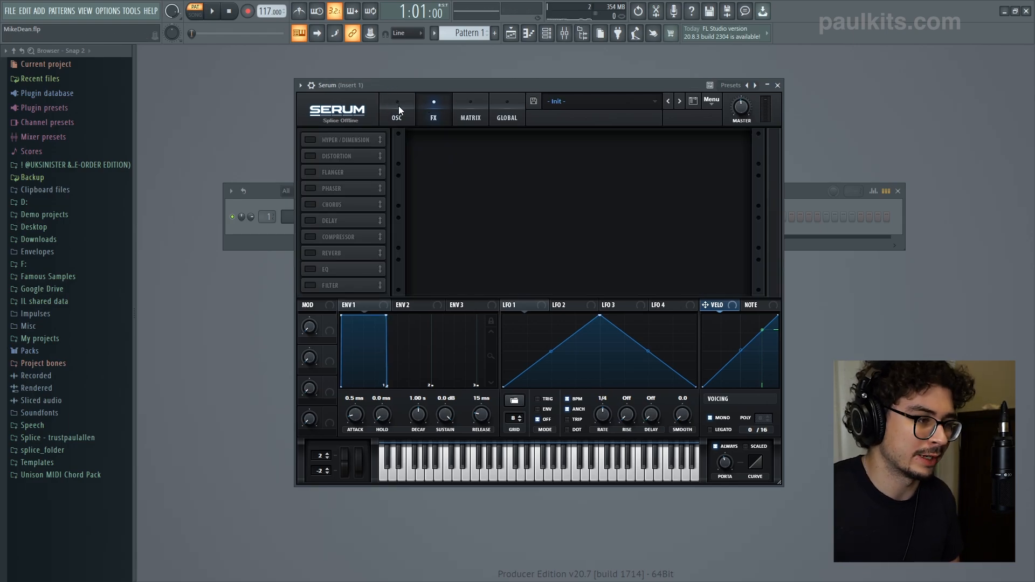
pyautogui.click(400, 105)
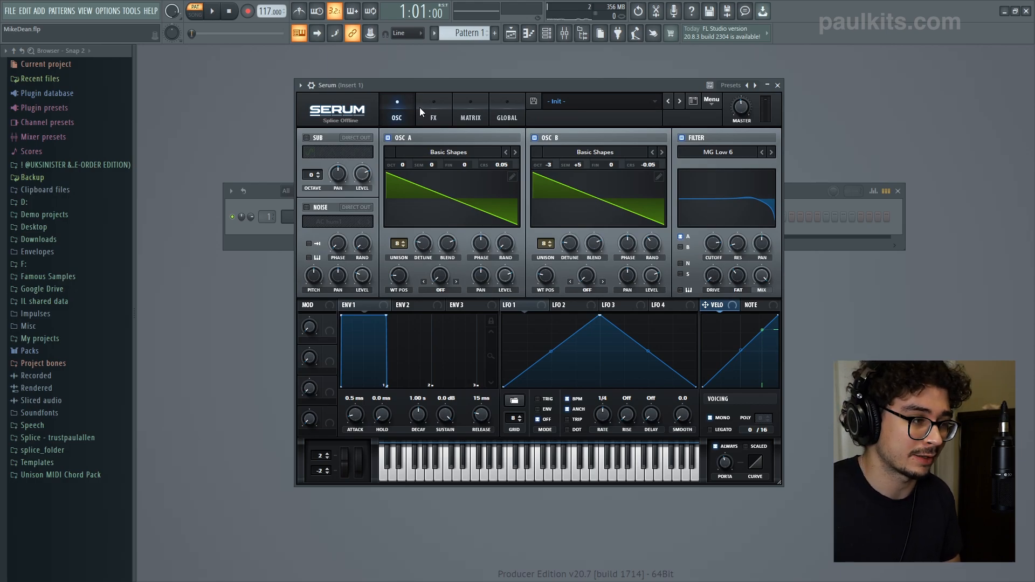
pyautogui.click(426, 106)
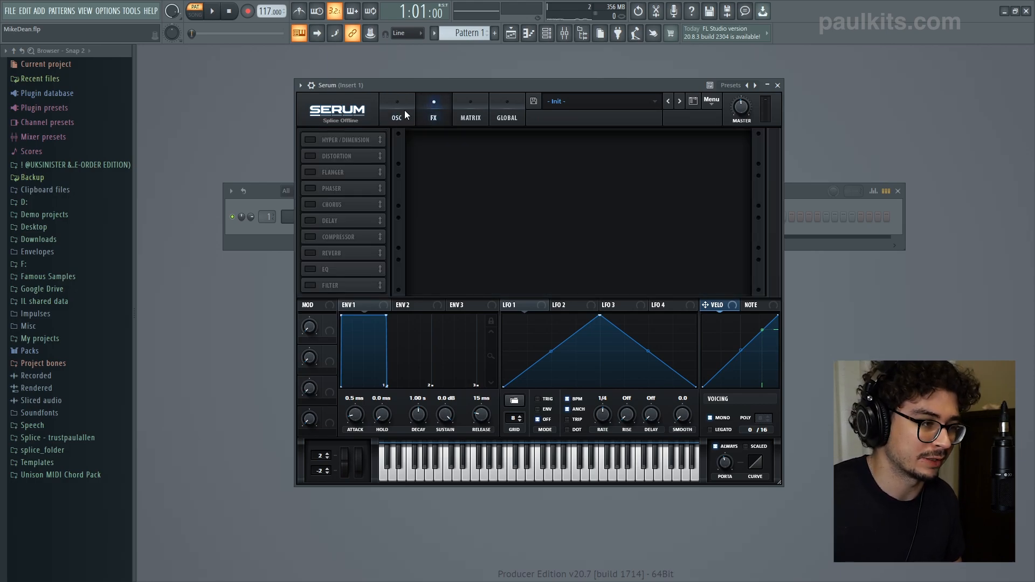
pyautogui.click(406, 111)
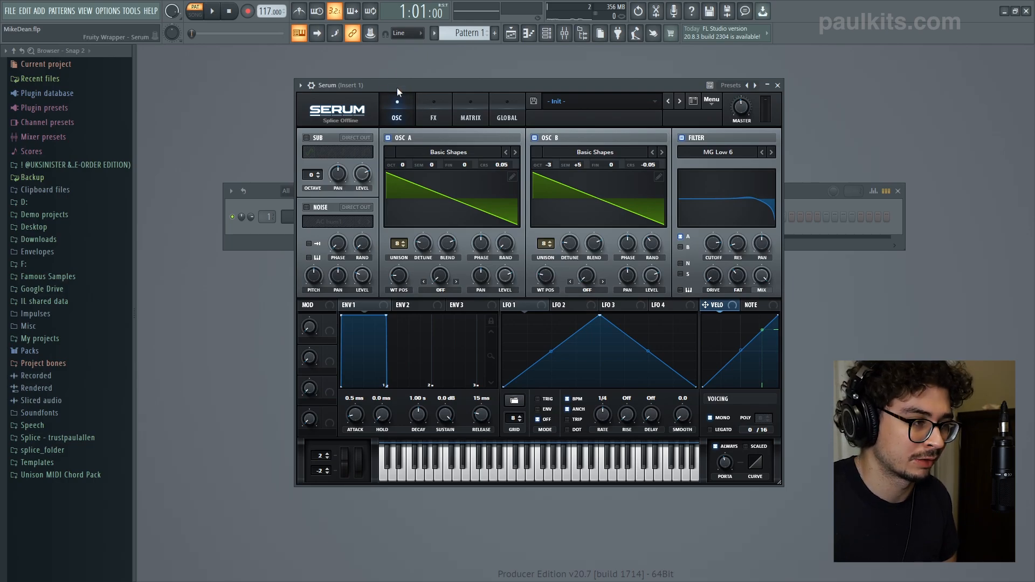
pyautogui.moveTo(397, 87); pyautogui.dragTo(406, 101)
# Add a Tape Sat. distortion effect, set its drive to about 36%, and lower its mix while testing the sound
pyautogui.click(428, 127)
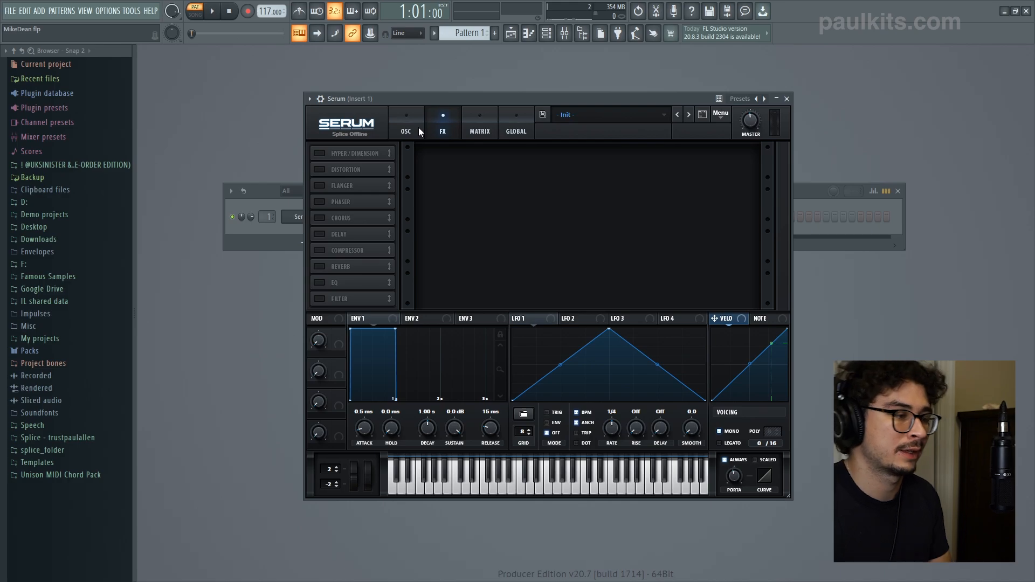
pyautogui.click(320, 169)
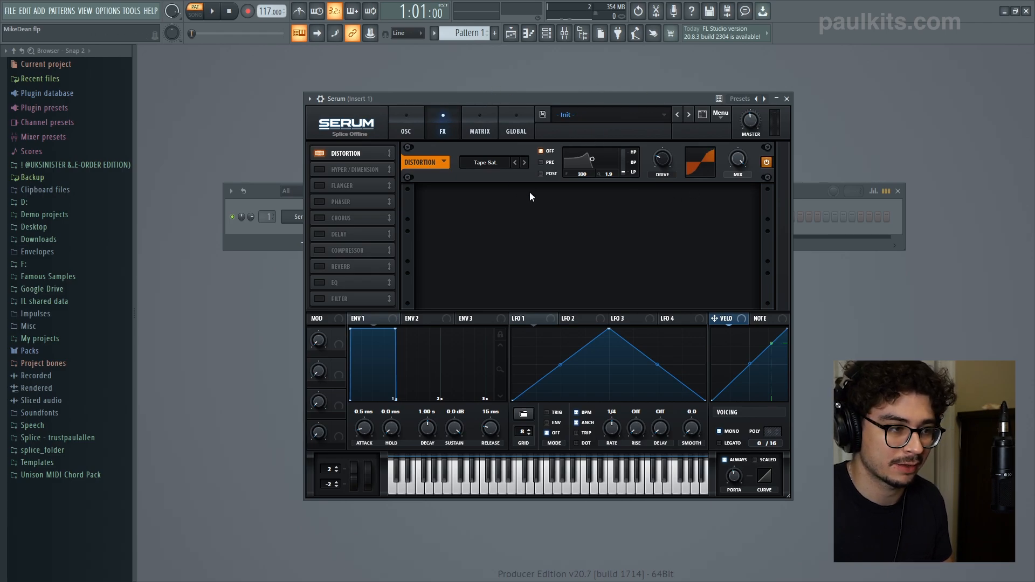
pyautogui.moveTo(753, 119); pyautogui.dragTo(753, 105)
pyautogui.moveTo(663, 157); pyautogui.dragTo(663, 147)
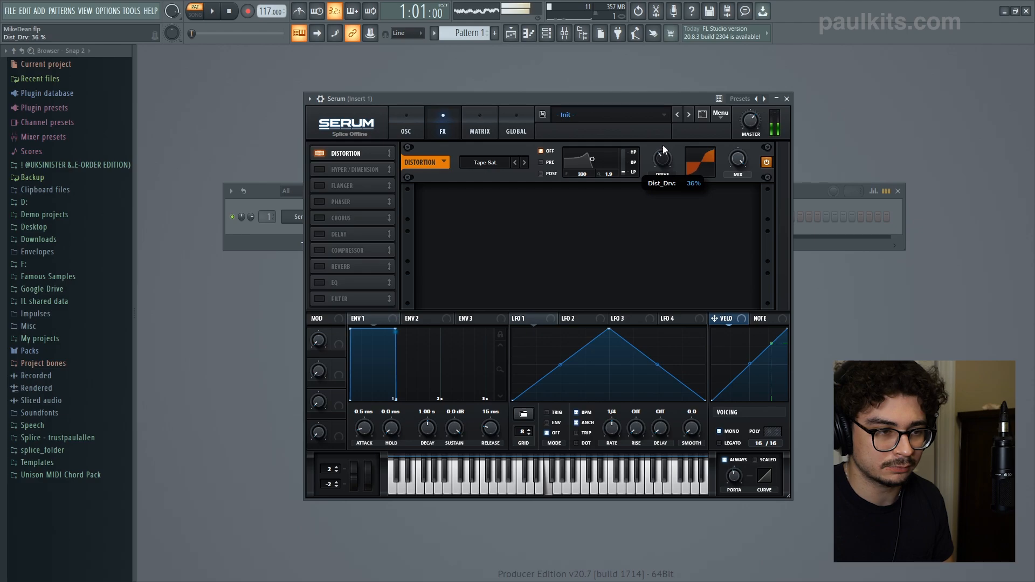
pyautogui.moveTo(738, 159); pyautogui.dragTo(732, 250)
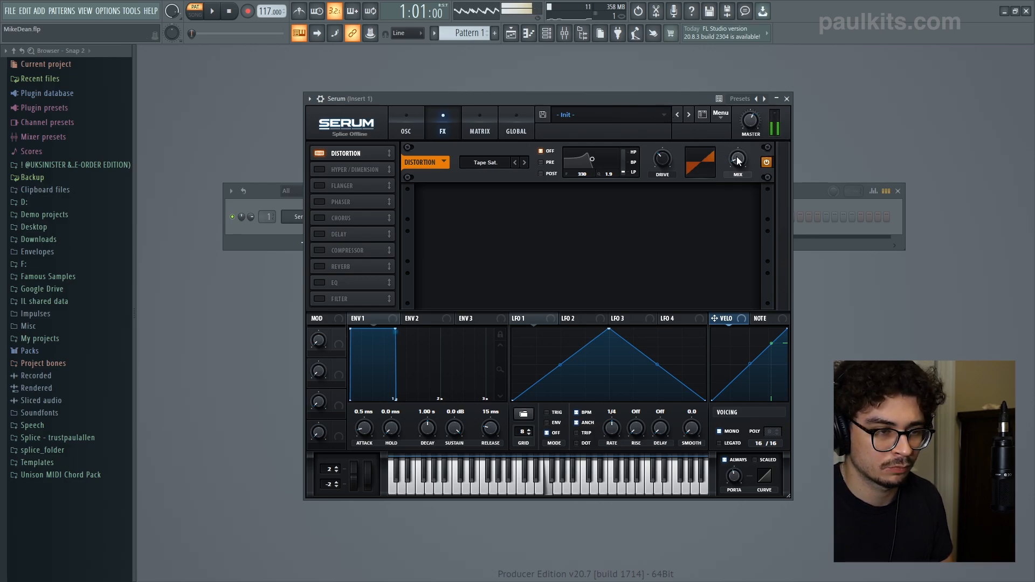
# Add a delay directly after the distortion, link its left and right times at 1/2, and set it to ping-pong
pyautogui.moveTo(339, 234); pyautogui.dragTo(341, 169)
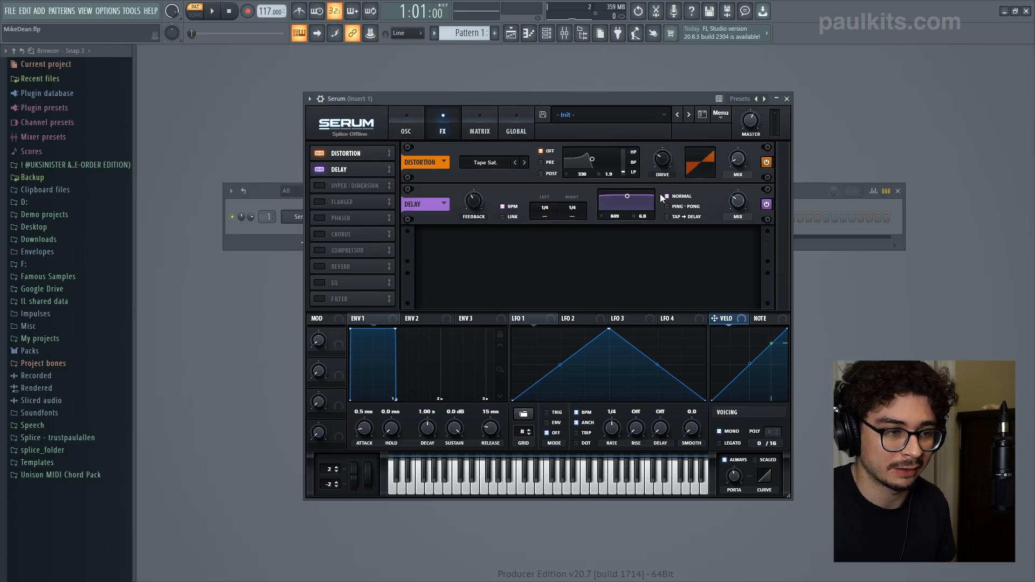
pyautogui.click(503, 216)
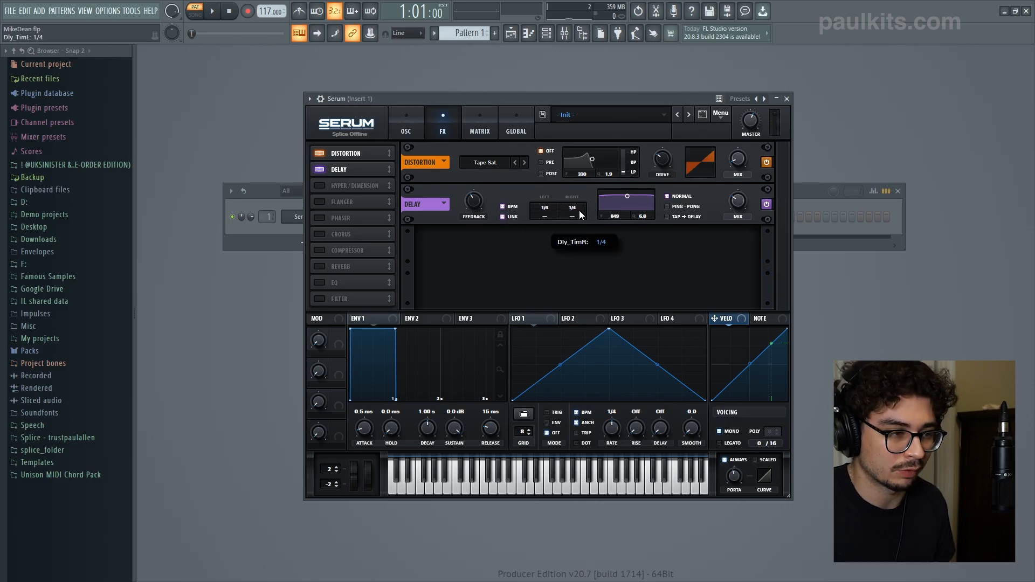
pyautogui.moveTo(579, 213); pyautogui.dragTo(584, 201)
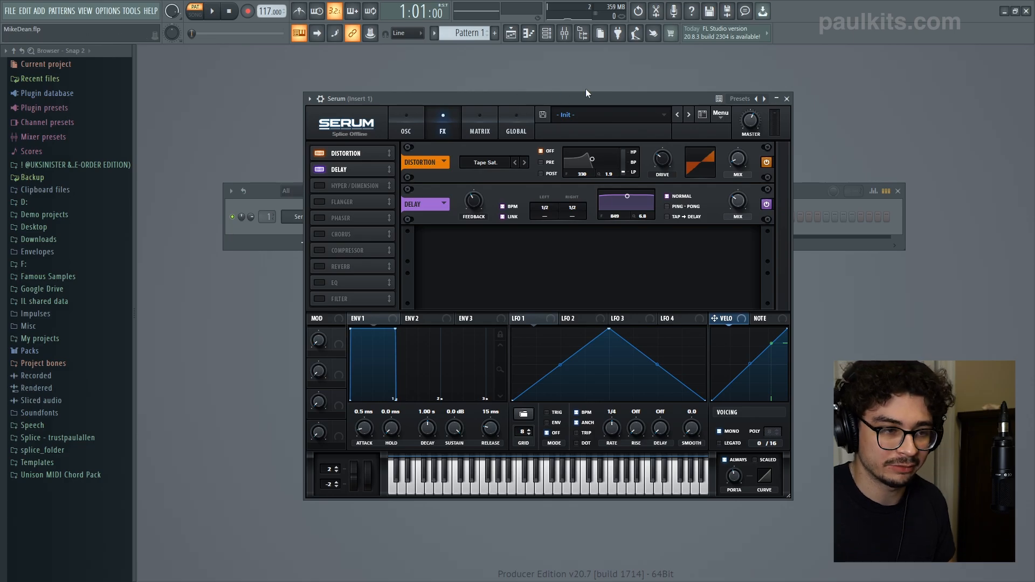
pyautogui.click(668, 206)
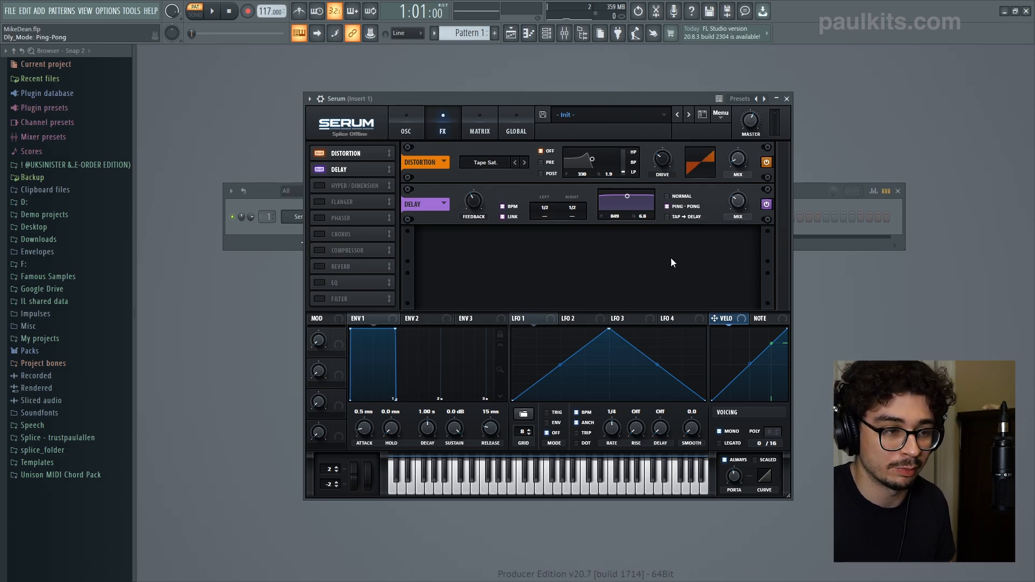
# Set the delay's filter to about 544 with a width of 2.4 and its feedback to 19%, and adjust its mix while playing test notes
pyautogui.moveTo(628, 196); pyautogui.dragTo(626, 205)
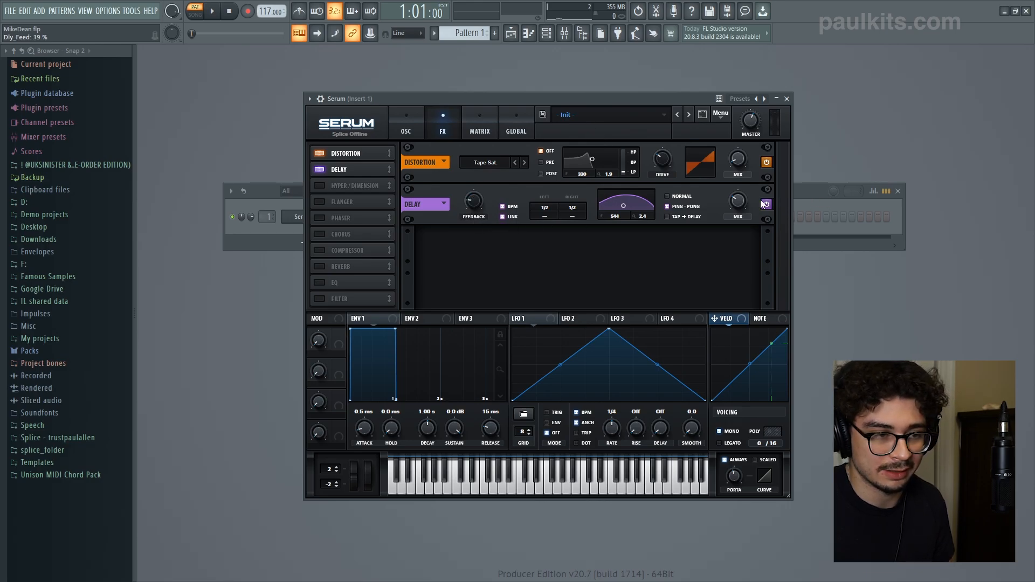
pyautogui.moveTo(741, 209); pyautogui.dragTo(741, 195)
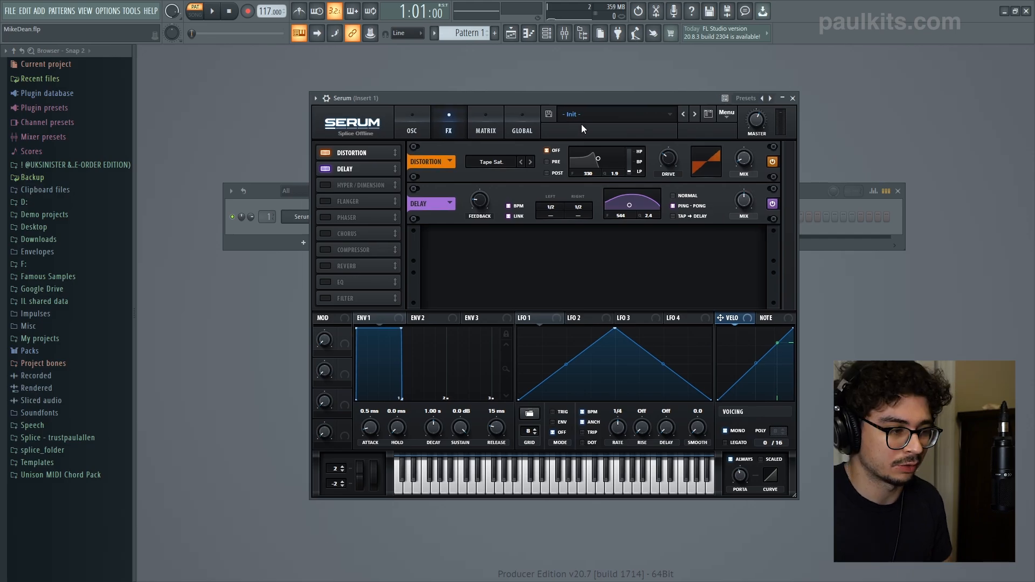
pyautogui.press('v')
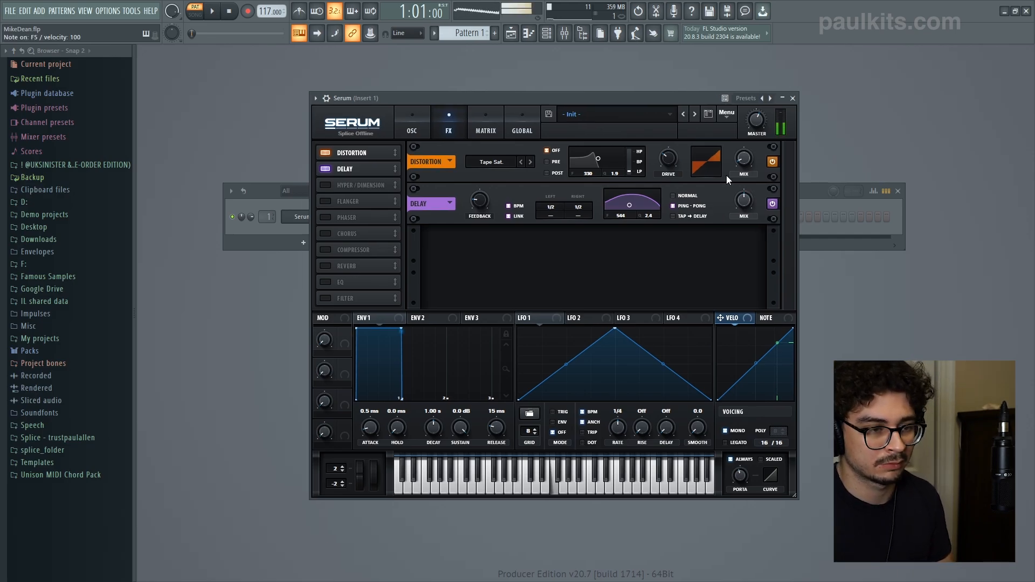
pyautogui.press('n')
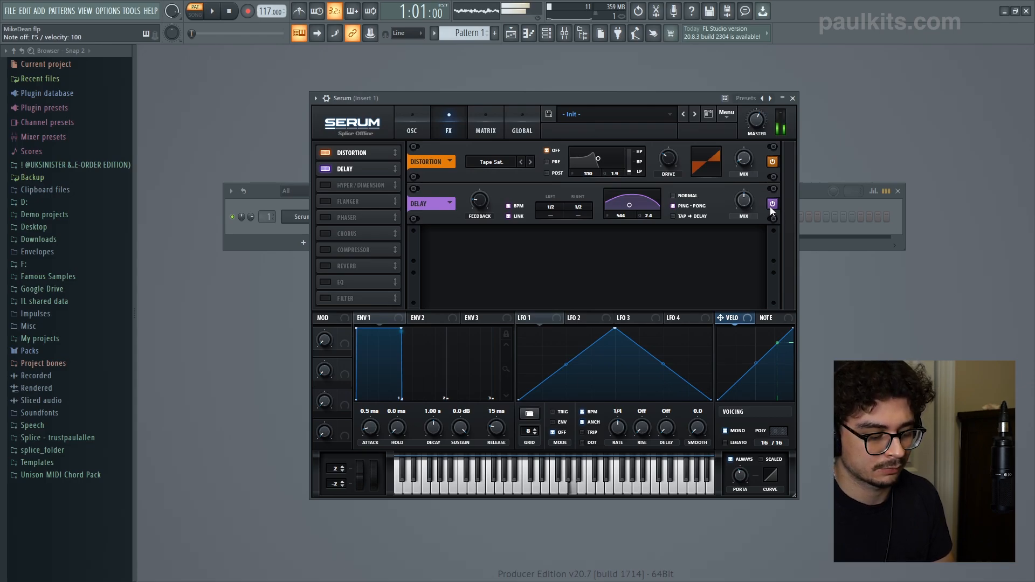
pyautogui.press('n')
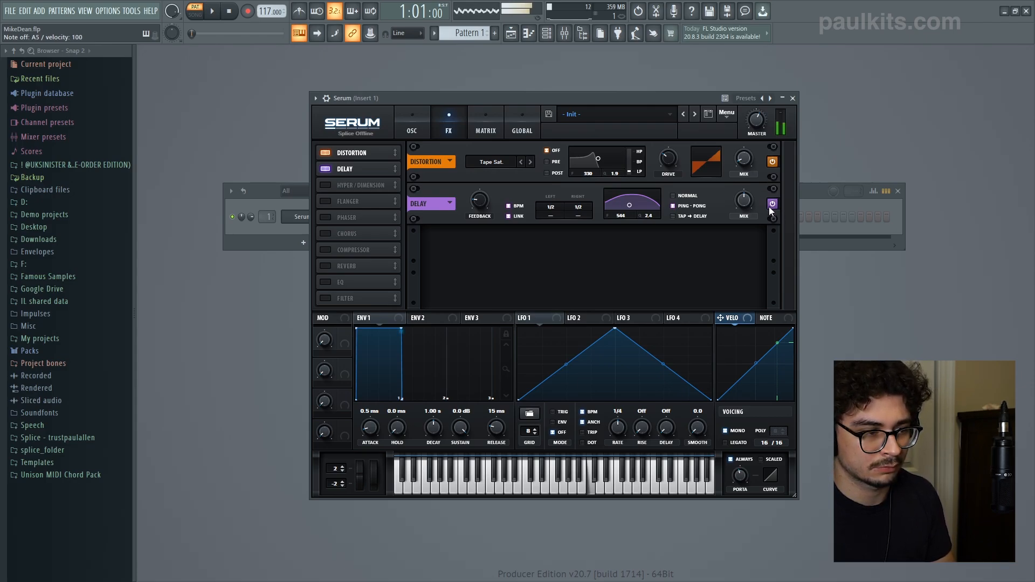
pyautogui.press(',')
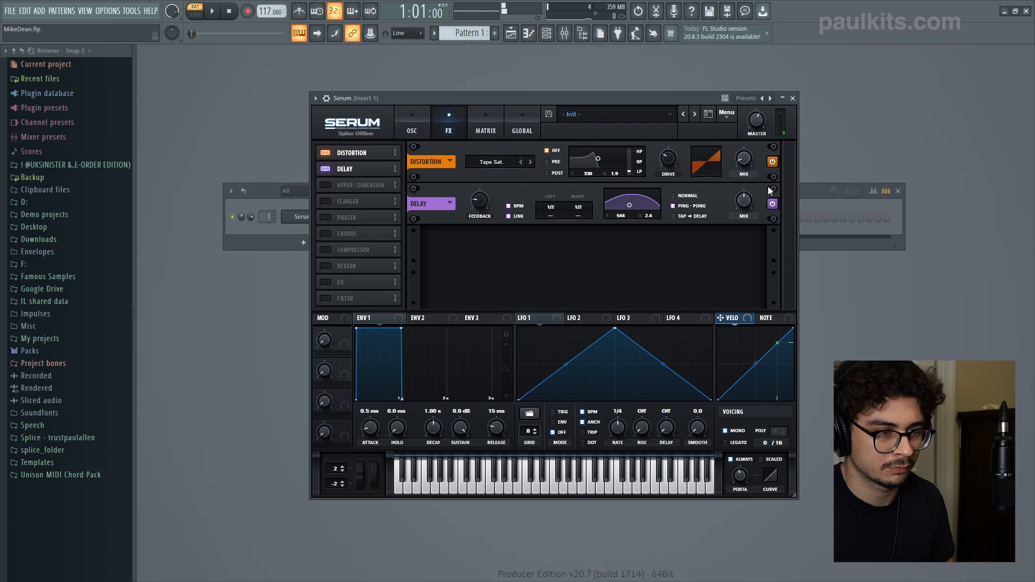
pyautogui.moveTo(750, 200); pyautogui.dragTo(749, 197)
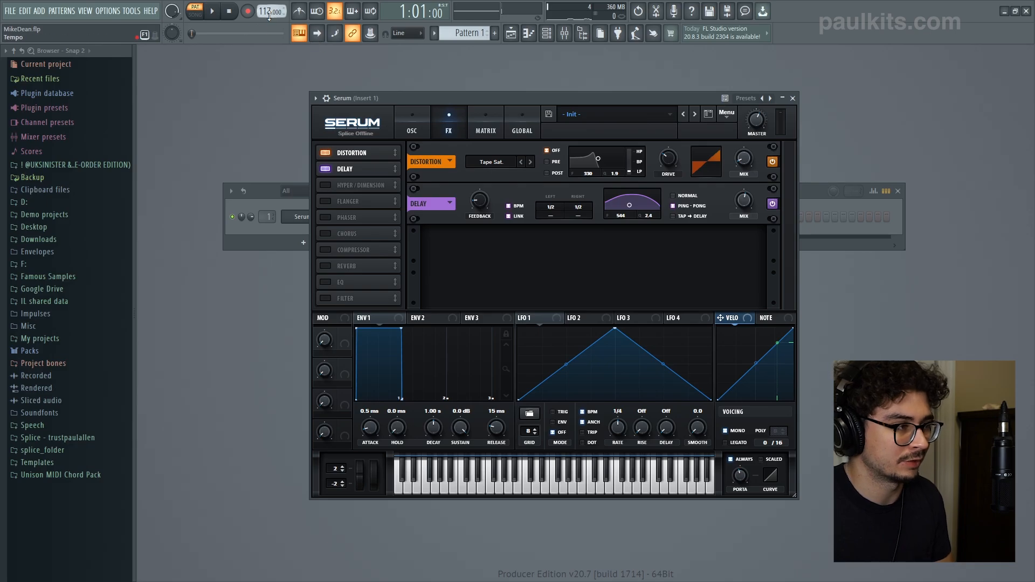
# Raise the project tempo to 125 BPM and play gliding test notes on the synth
pyautogui.moveTo(268, 15); pyautogui.dragTo(267, 9)
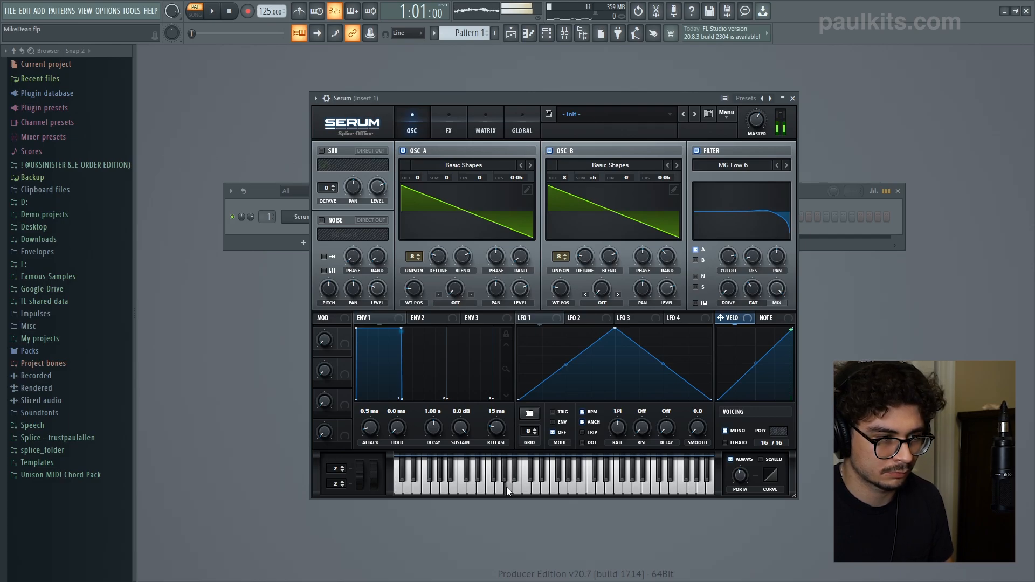
pyautogui.moveTo(506, 487); pyautogui.dragTo(568, 491)
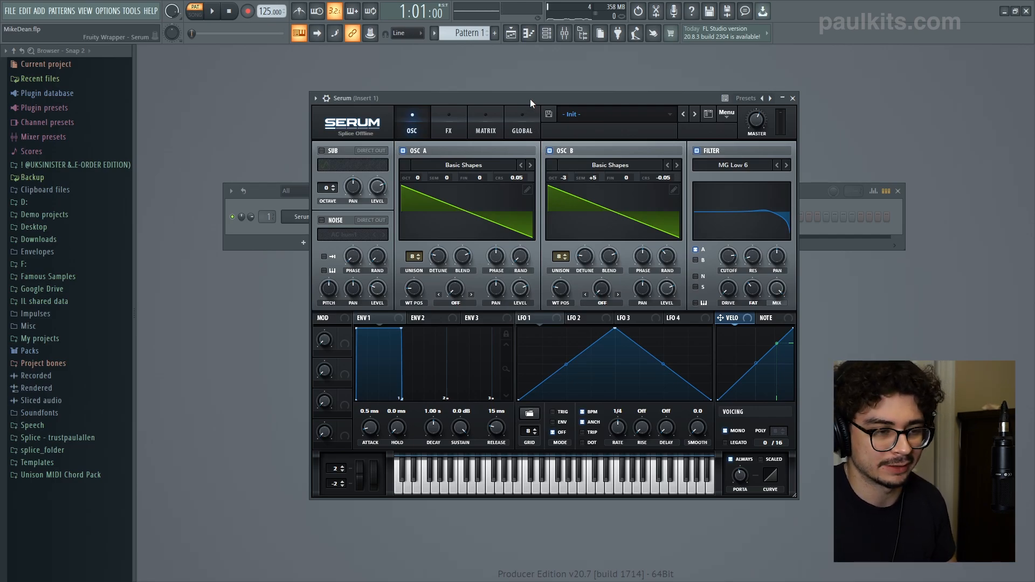
# Adjust oscillator B's random phase up and back down while playing test notes
pyautogui.moveTo(670, 257); pyautogui.dragTo(673, 242)
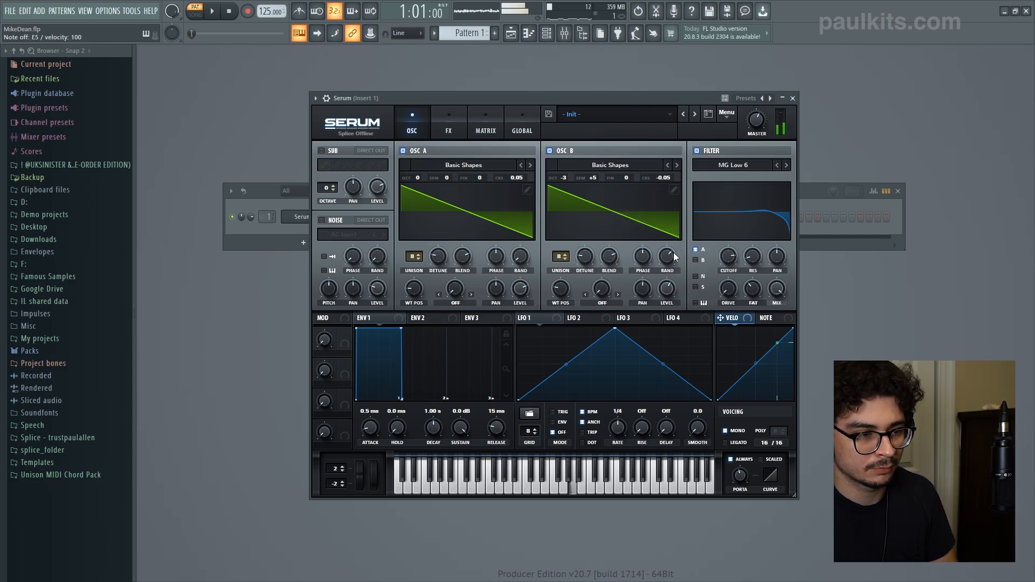
pyautogui.moveTo(668, 258); pyautogui.dragTo(669, 268)
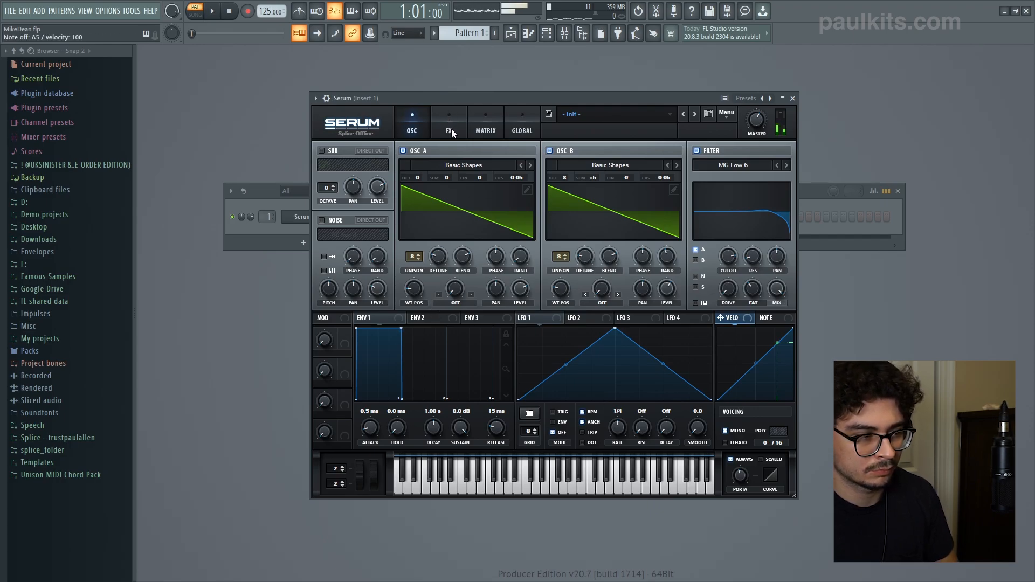
pyautogui.moveTo(456, 98); pyautogui.dragTo(322, 104)
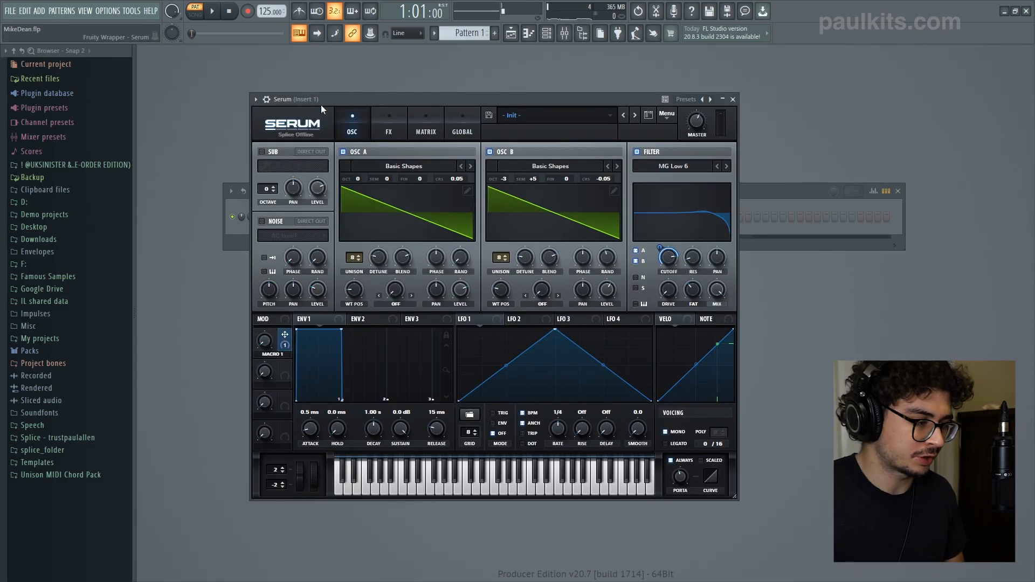